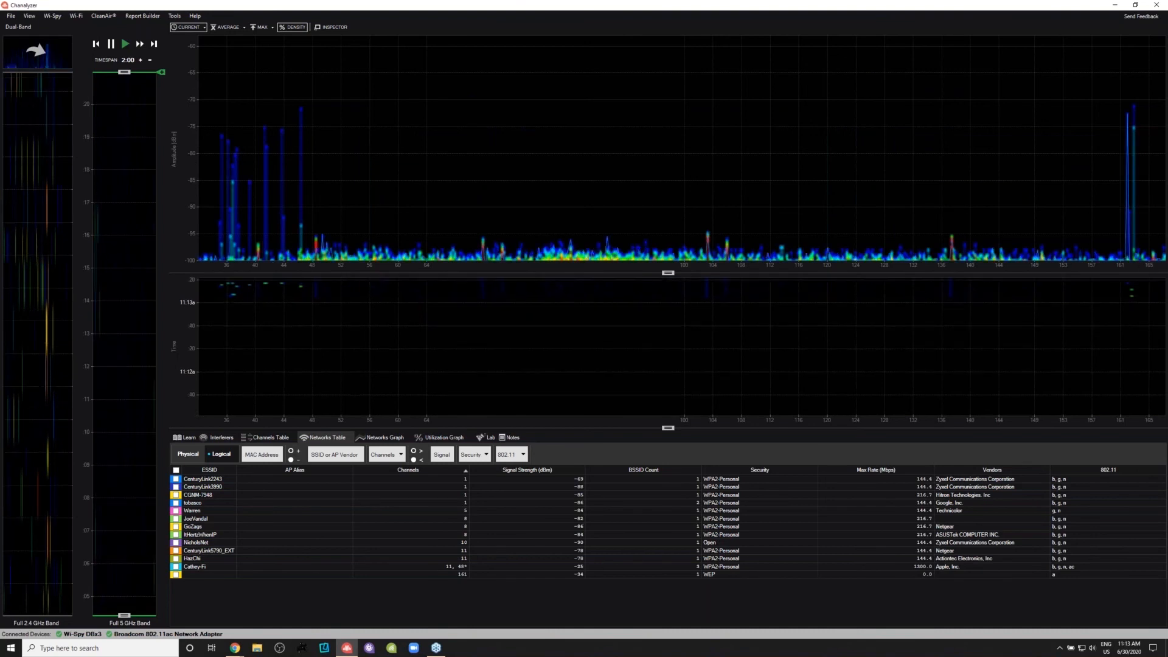
# - Switch the main view to the full 2.4 GHz band and overlay only the Cathey-Fi network on the density graph
pyautogui.moveTo(667, 273); pyautogui.dragTo(668, 283)
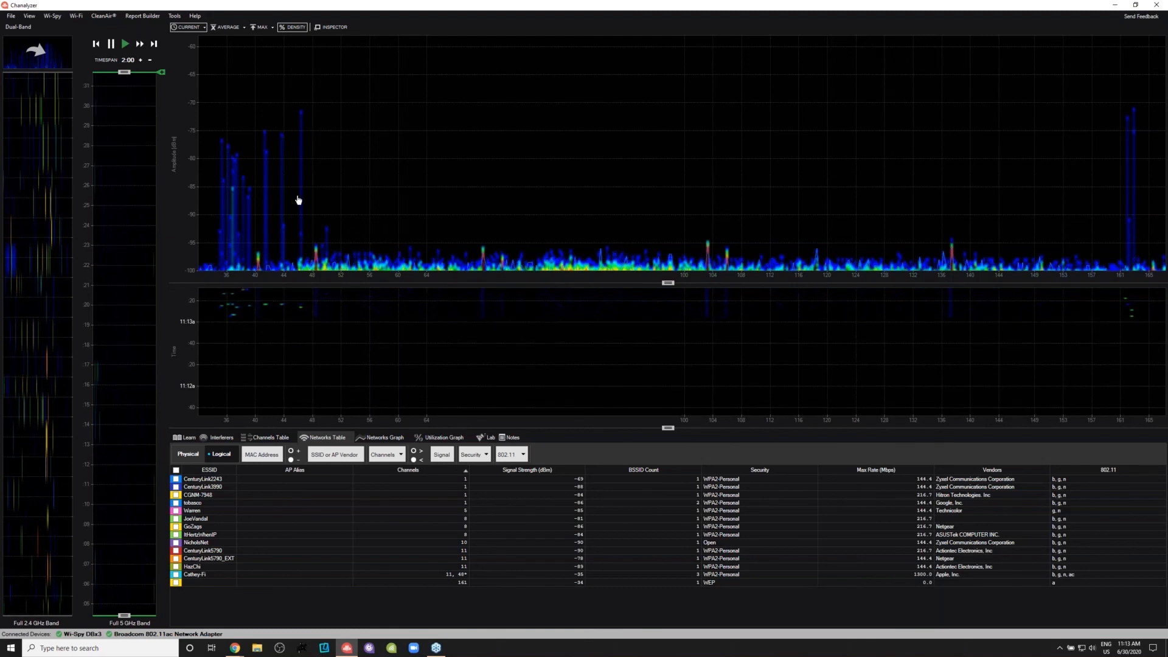
pyautogui.click(38, 50)
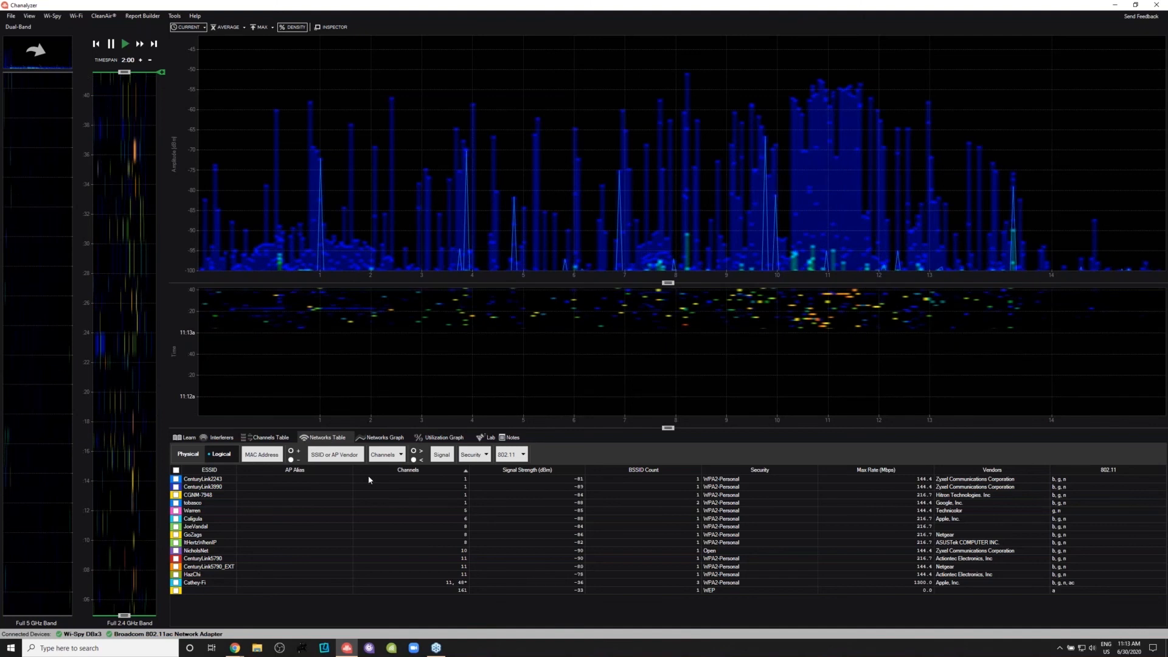
pyautogui.click(176, 583)
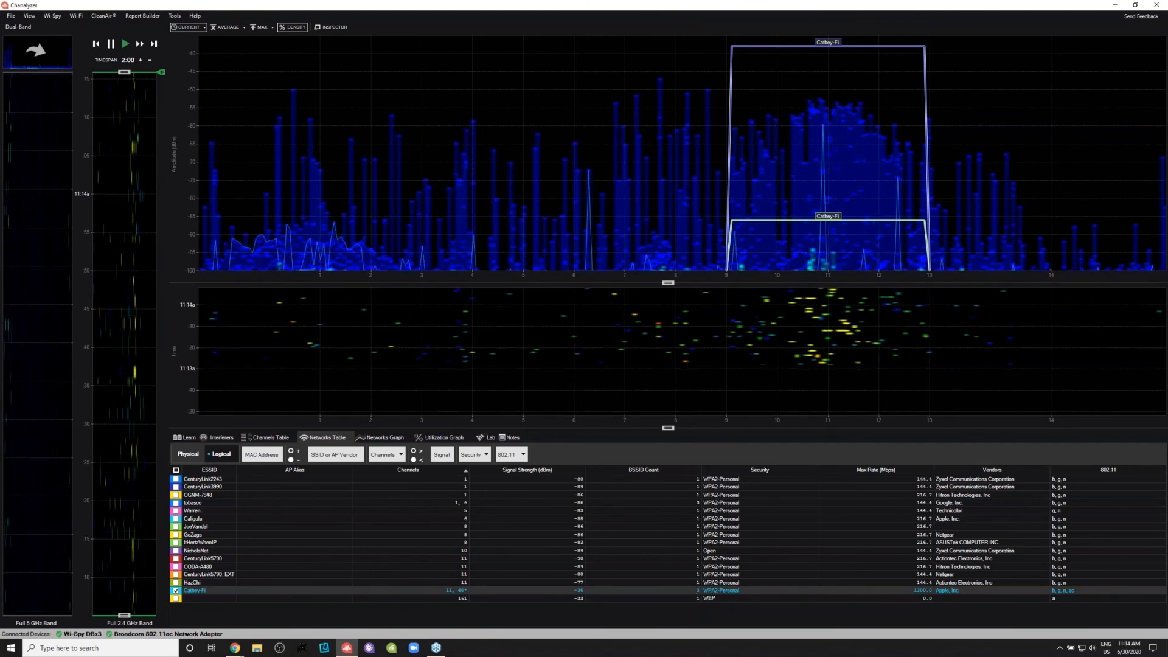
# - Annotate the two Cathey-Fi outlines with red arrows, circle their levels on the amplitude axis, and clear the drawings
pyautogui.moveTo(1021, 207); pyautogui.dragTo(939, 214)
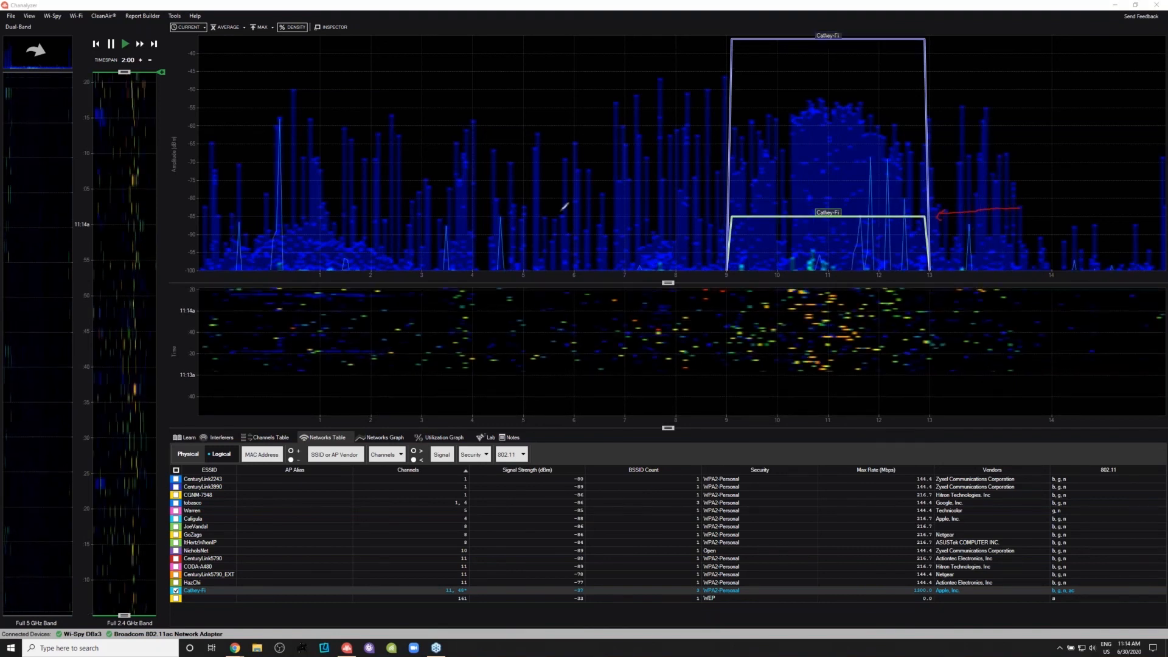
pyautogui.moveTo(185, 213)
pyautogui.mouseDown()
pyautogui.moveTo(182, 225)
pyautogui.moveTo(194, 208)
pyautogui.mouseUp()
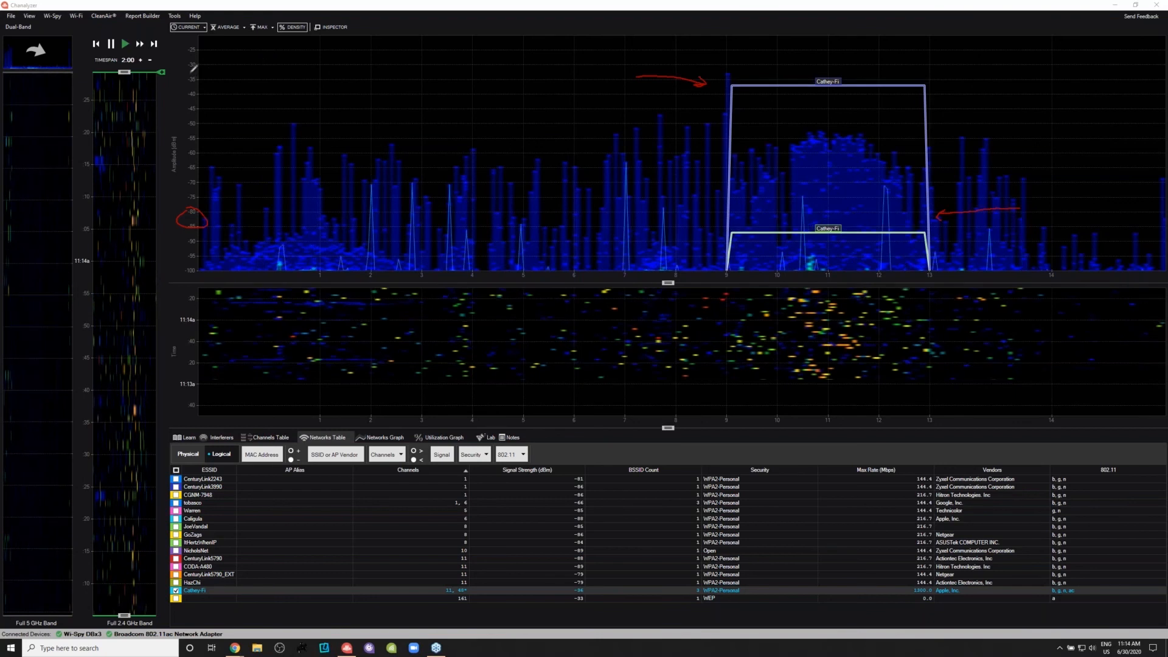
pyautogui.moveTo(186, 77); pyautogui.dragTo(195, 66)
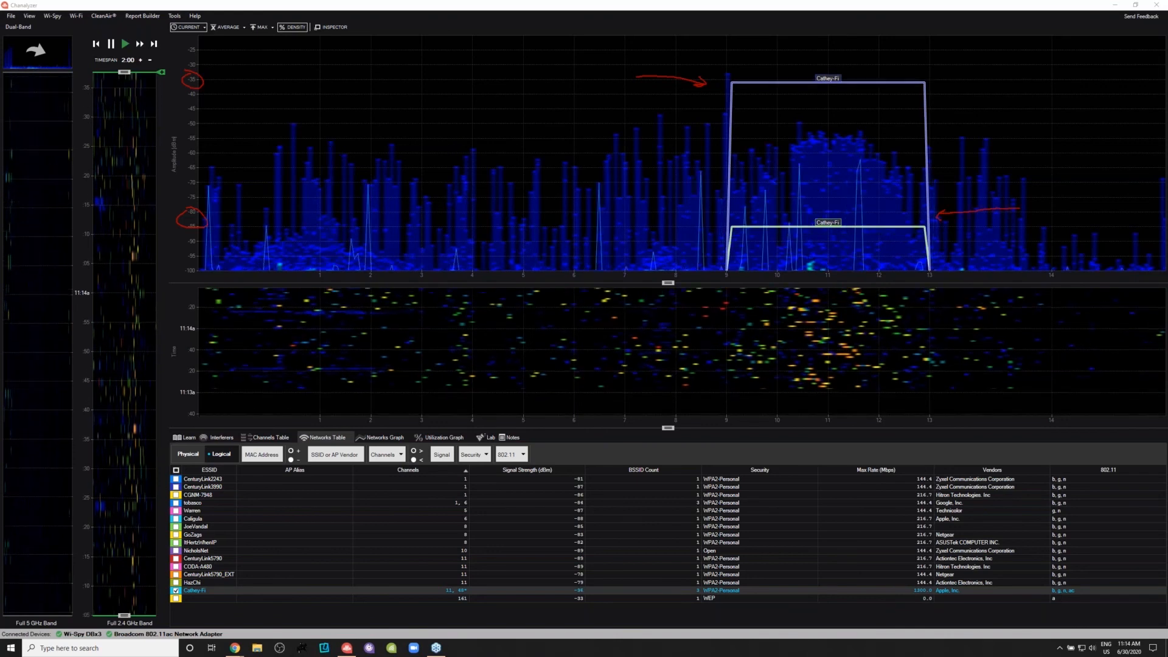
pyautogui.press('Escape')
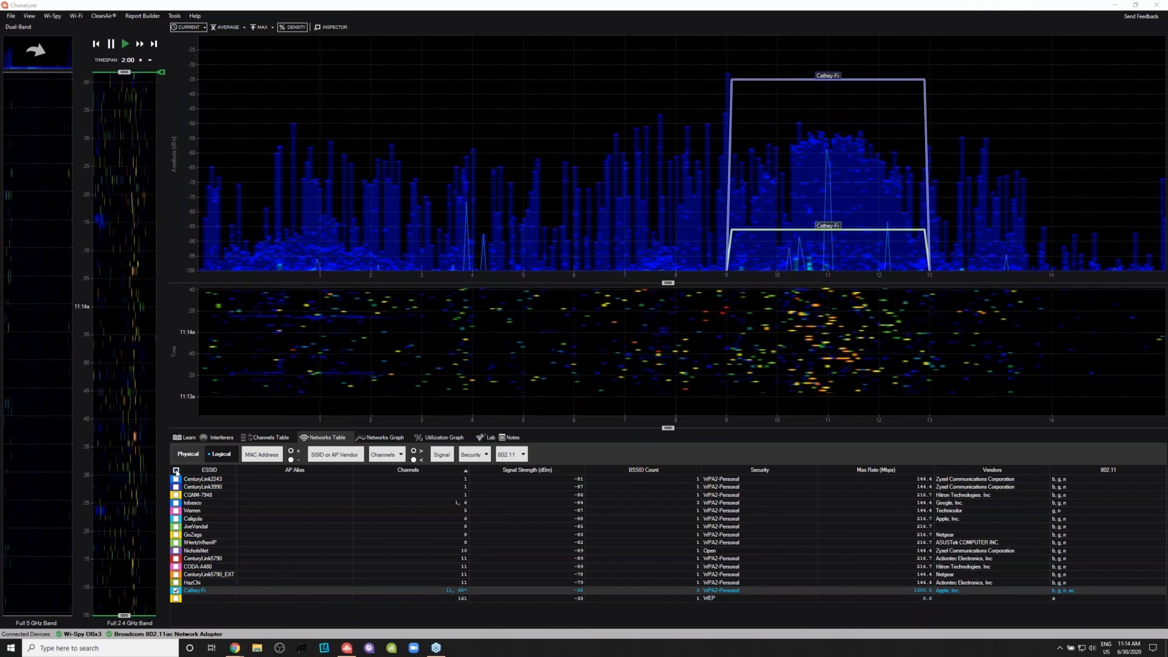
# - Overlay all detected networks on the density graph and enlarge the density and waterfall views
pyautogui.click(177, 472)
pyautogui.click(177, 471)
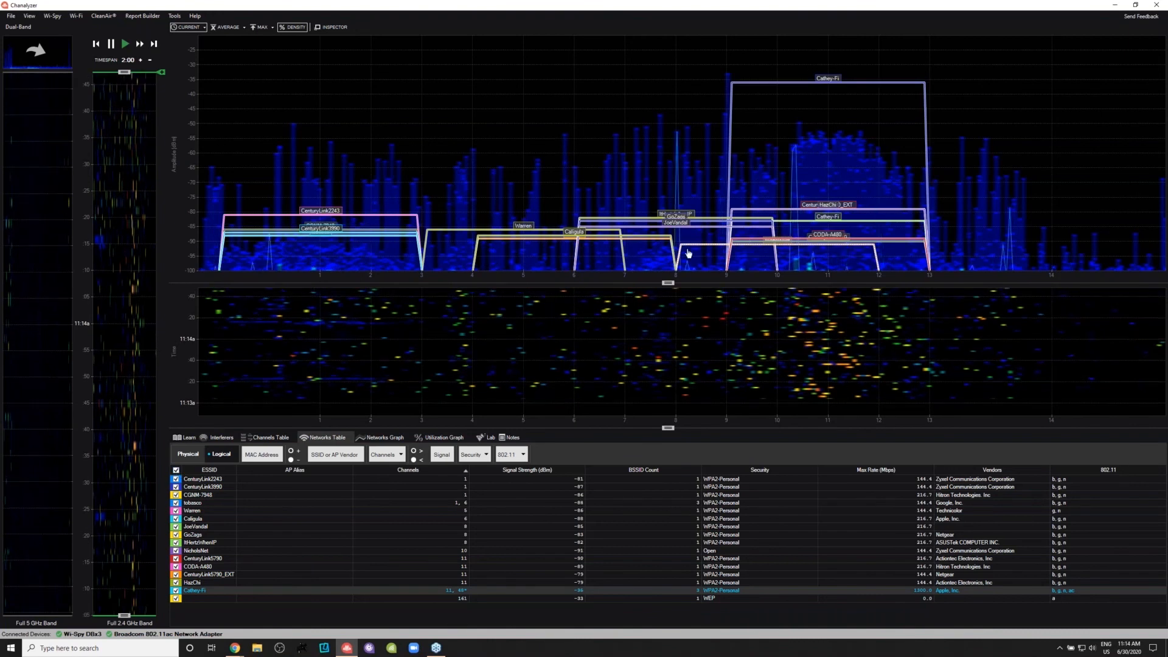
pyautogui.moveTo(667, 283); pyautogui.dragTo(667, 320)
pyautogui.moveTo(666, 430); pyautogui.dragTo(666, 446)
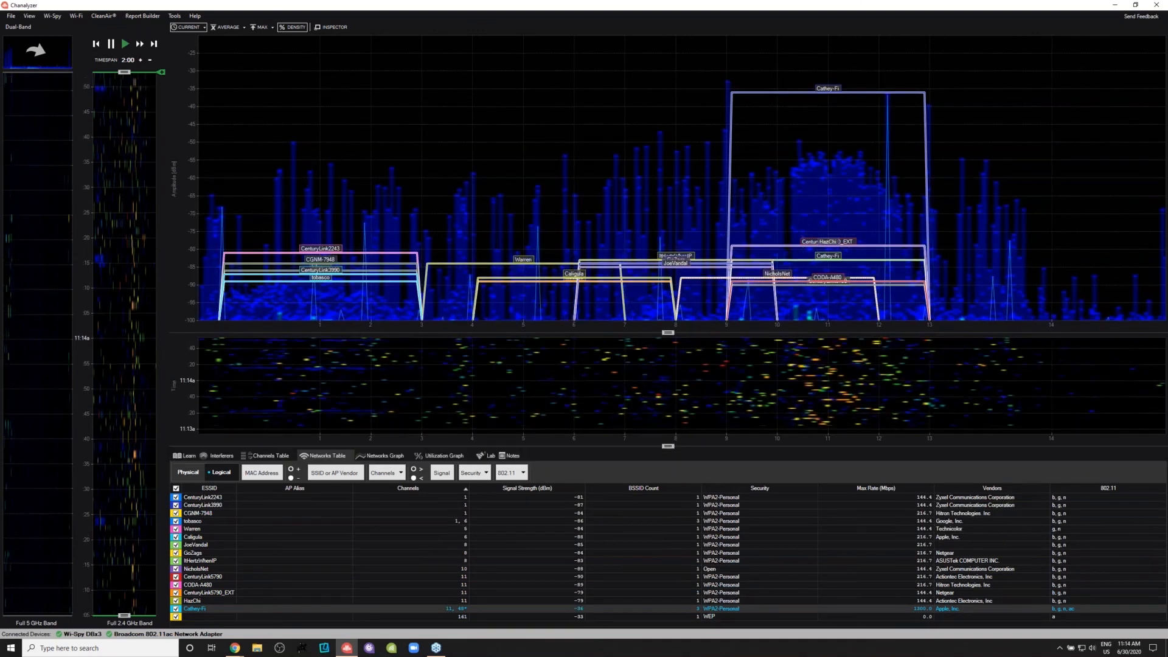
# - Highlight the Apple network Caligula, the ASUSTek network, CenturyLink2243 and CenturyLink3990 one after another to inspect their vendors
pyautogui.click(961, 538)
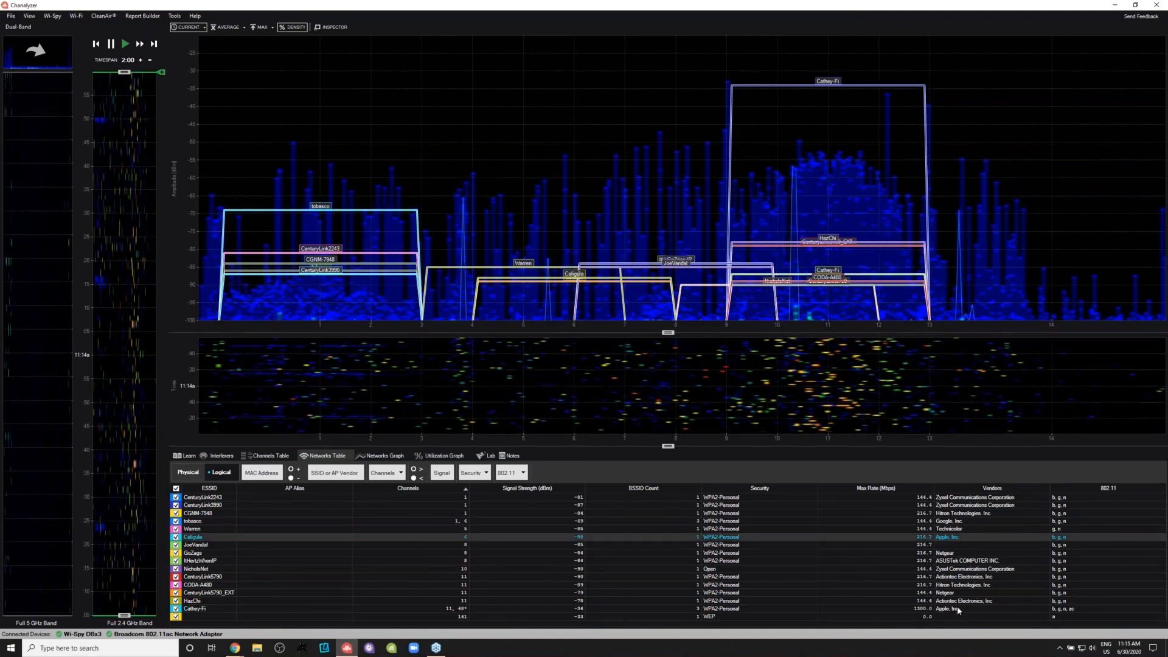
pyautogui.click(957, 563)
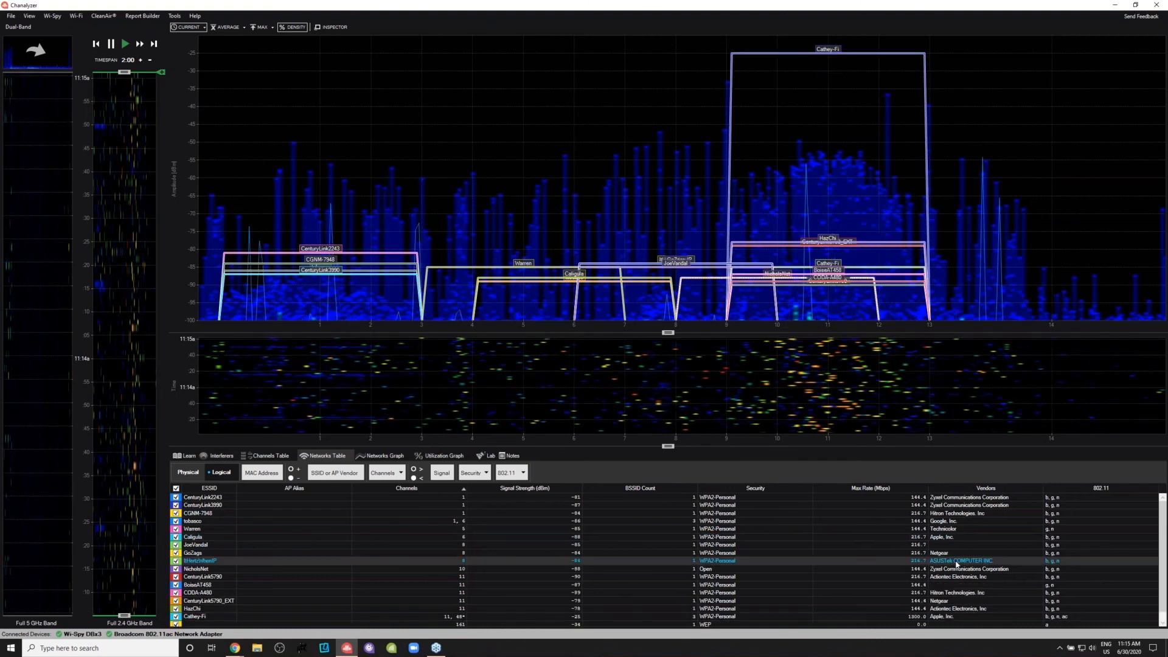
pyautogui.click(961, 498)
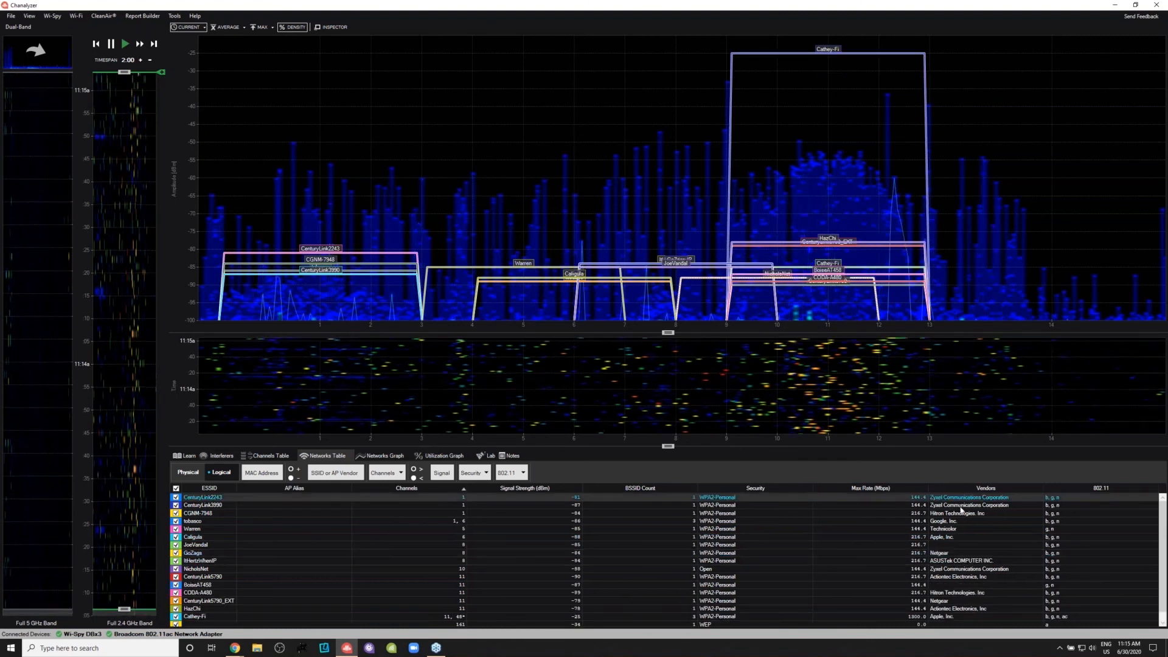
pyautogui.click(962, 506)
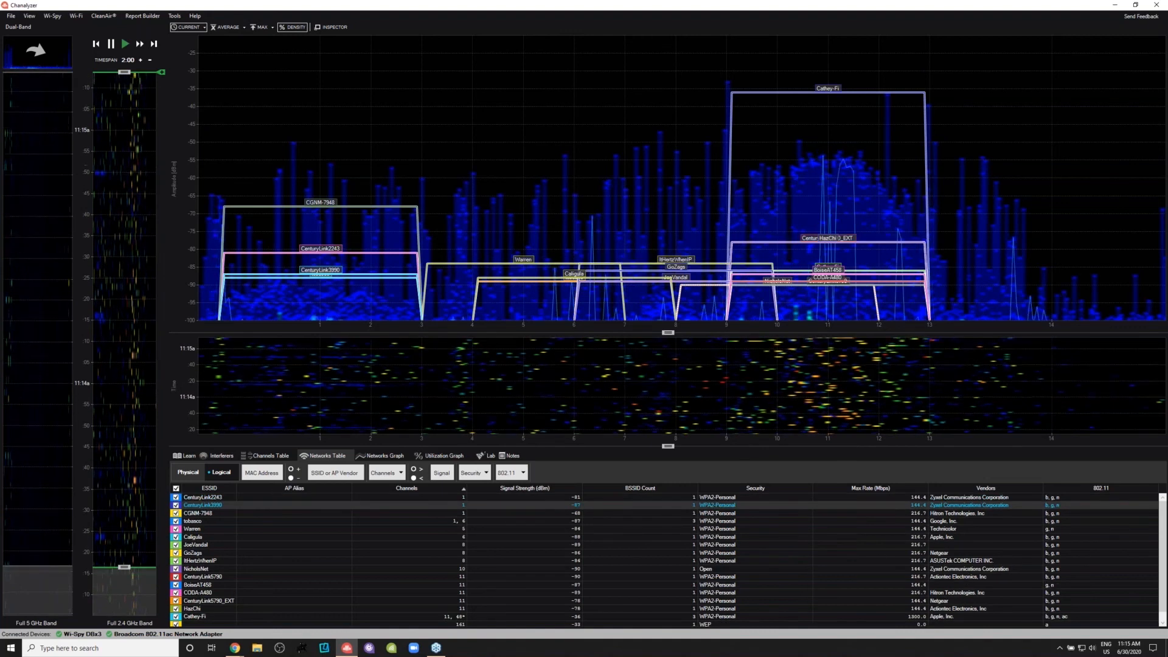
# - Limit the overlay to the Cathey-Fi network and show its signal strength over time in the networks graph
pyautogui.click(382, 457)
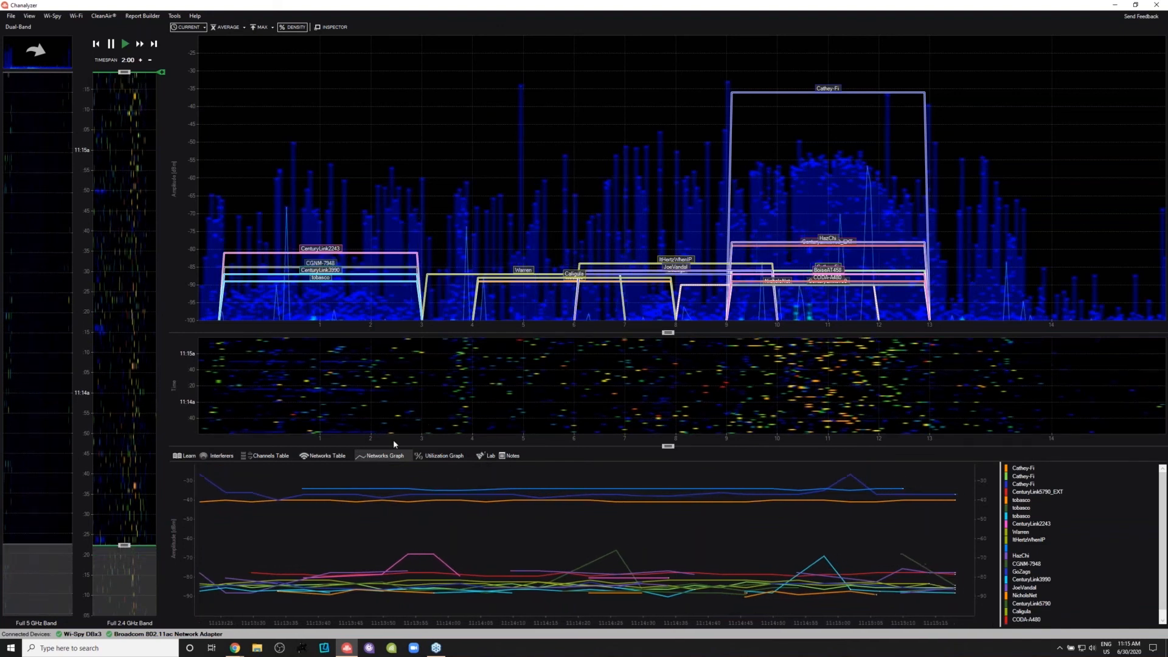
pyautogui.click(323, 456)
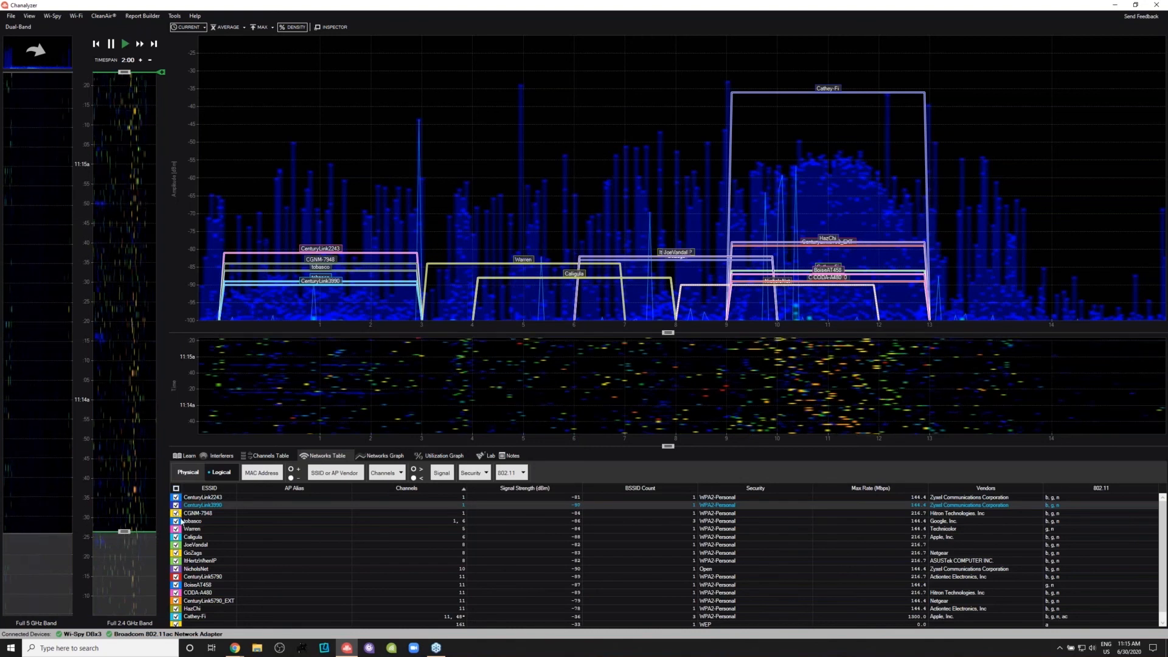
pyautogui.doubleClick(177, 618)
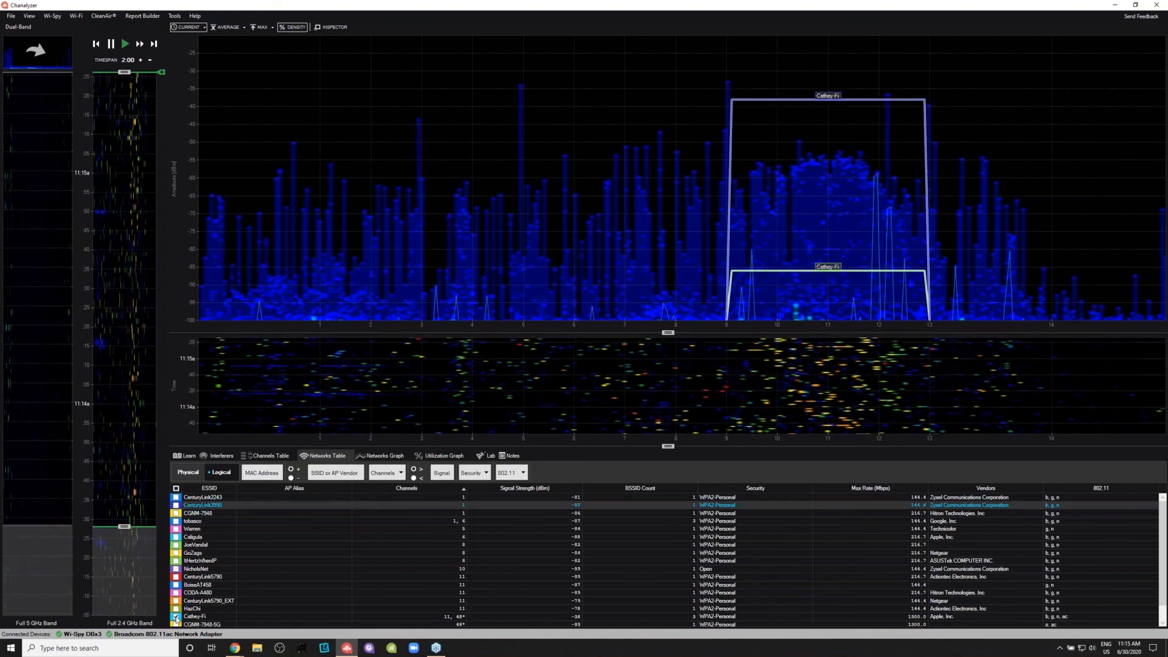
pyautogui.click(381, 455)
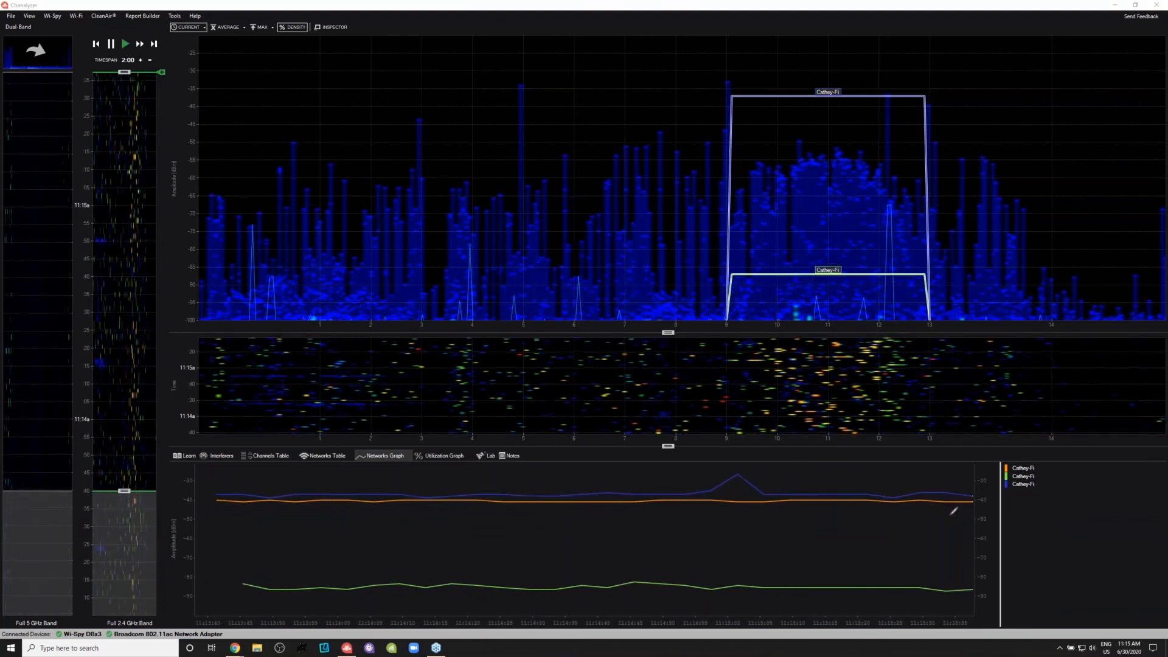
# - Annotate the gap between the strong and weak Cathey-Fi lines and a dashed threshold across the networks graph, and clear the drawings
pyautogui.moveTo(959, 514); pyautogui.dragTo(974, 556)
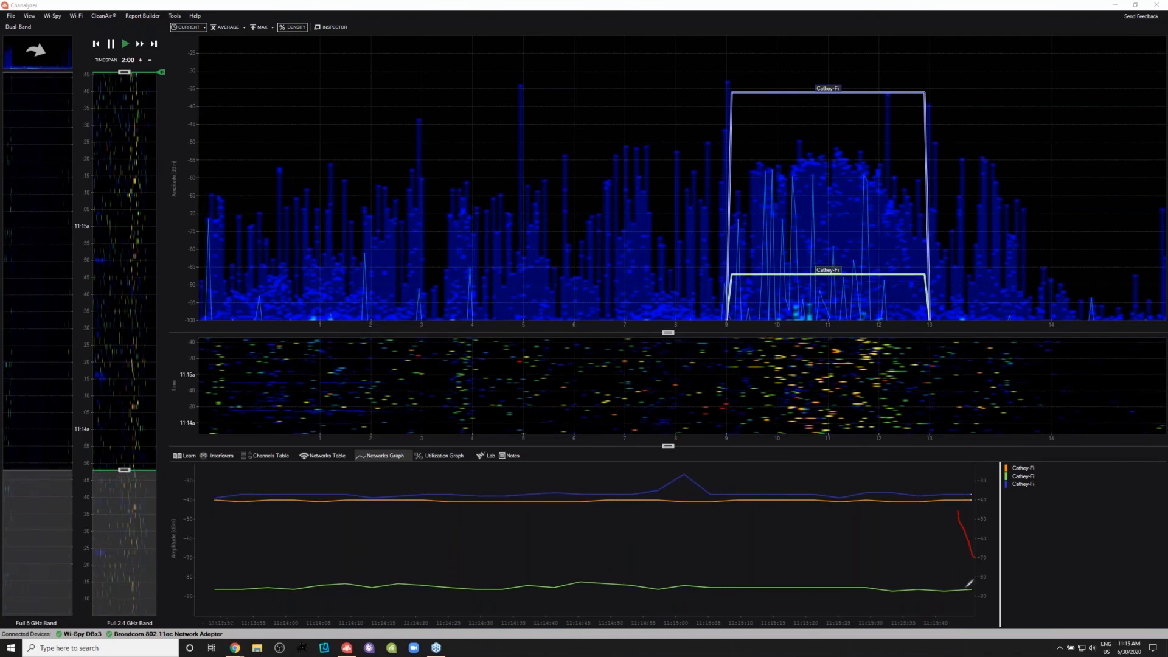
pyautogui.moveTo(968, 586); pyautogui.dragTo(991, 549)
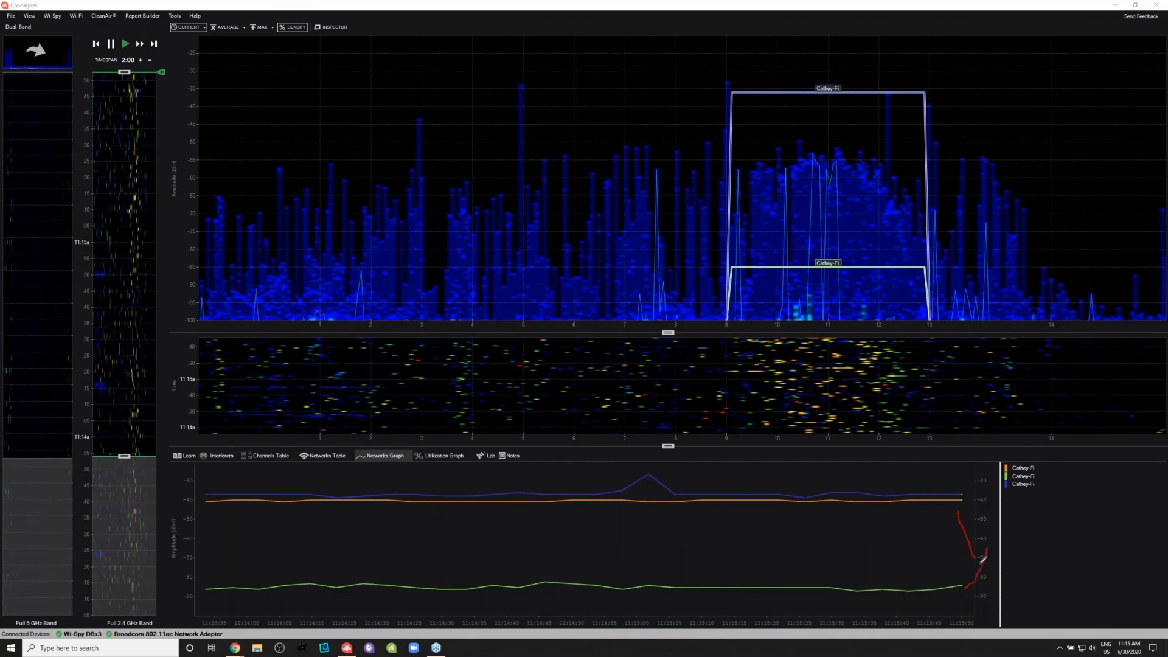
pyautogui.moveTo(965, 549); pyautogui.dragTo(558, 553)
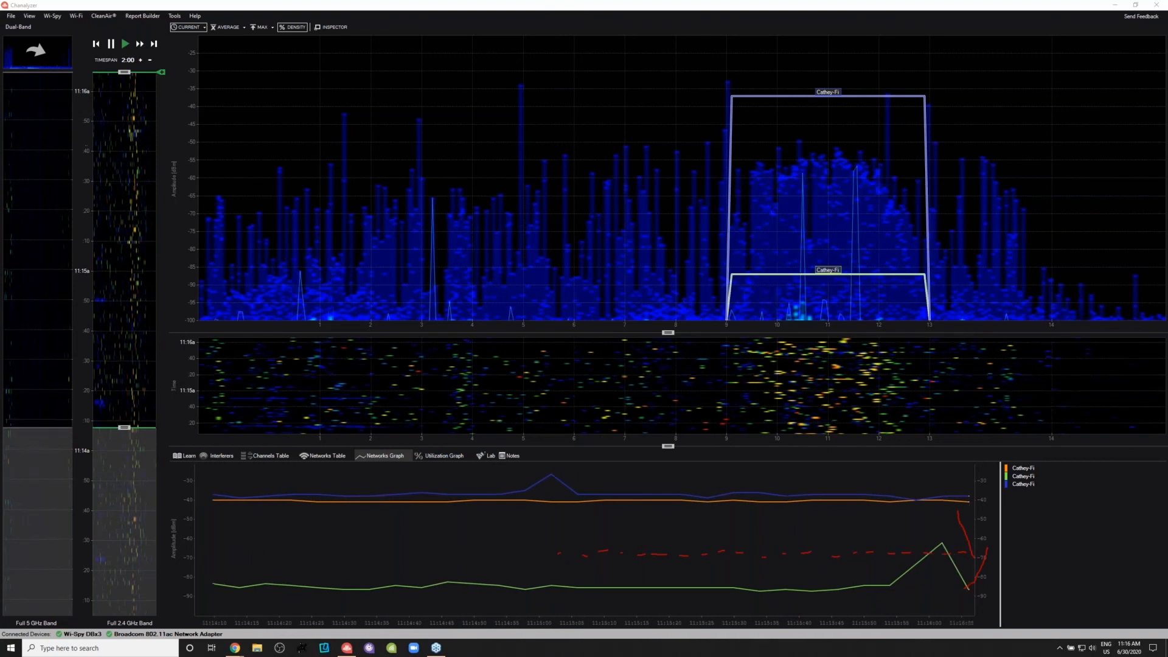
pyautogui.press('Escape')
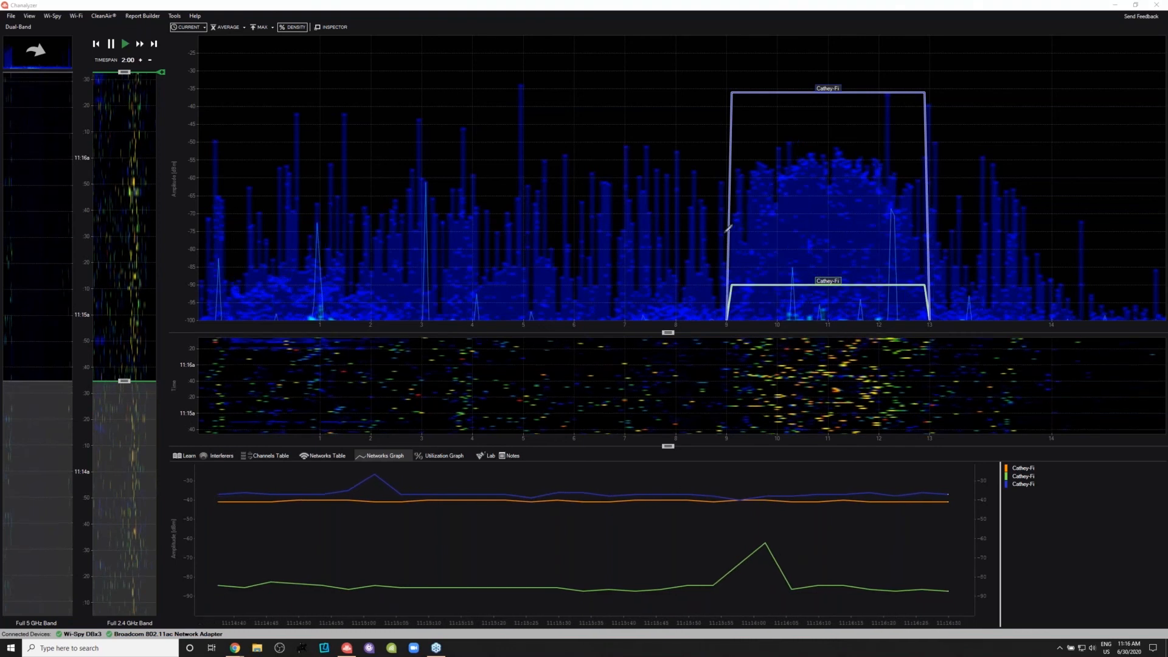
# - Trace the curved signal shape inside the Cathey-Fi outline in red, clear it, and mark the area between channels 9 and 13
pyautogui.moveTo(747, 193)
pyautogui.mouseDown()
pyautogui.moveTo(806, 150)
pyautogui.moveTo(831, 174)
pyautogui.mouseUp()
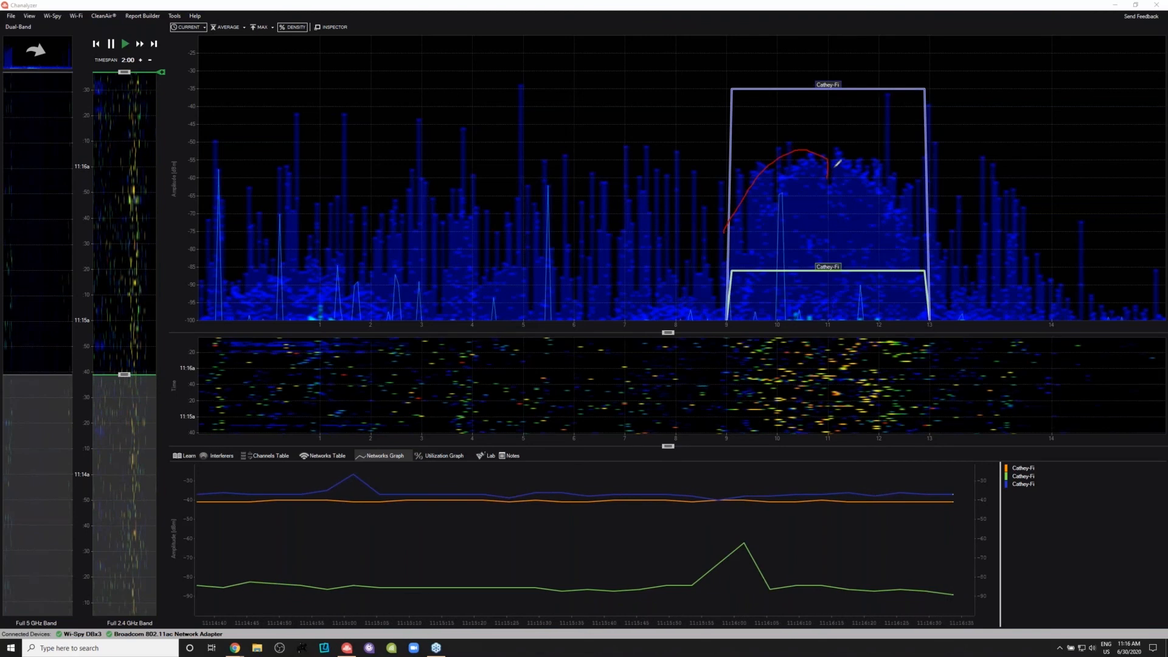
pyautogui.moveTo(827, 151)
pyautogui.mouseDown()
pyautogui.moveTo(864, 161)
pyautogui.moveTo(917, 222)
pyautogui.moveTo(916, 259)
pyautogui.moveTo(900, 265)
pyautogui.mouseUp()
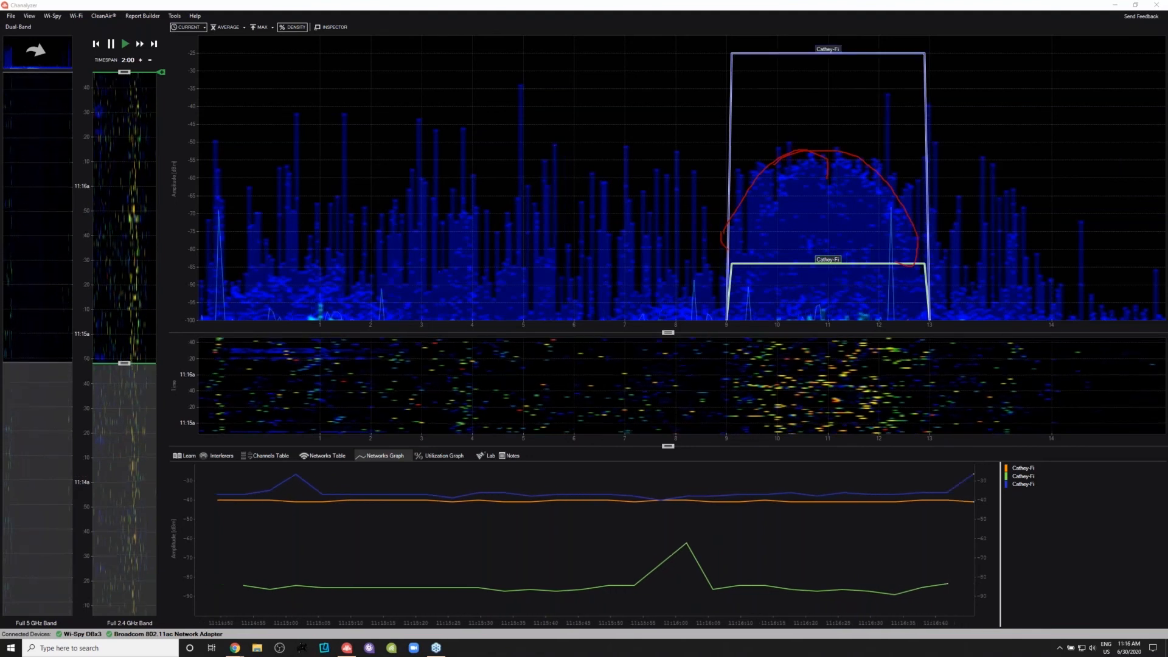
pyautogui.press('Escape')
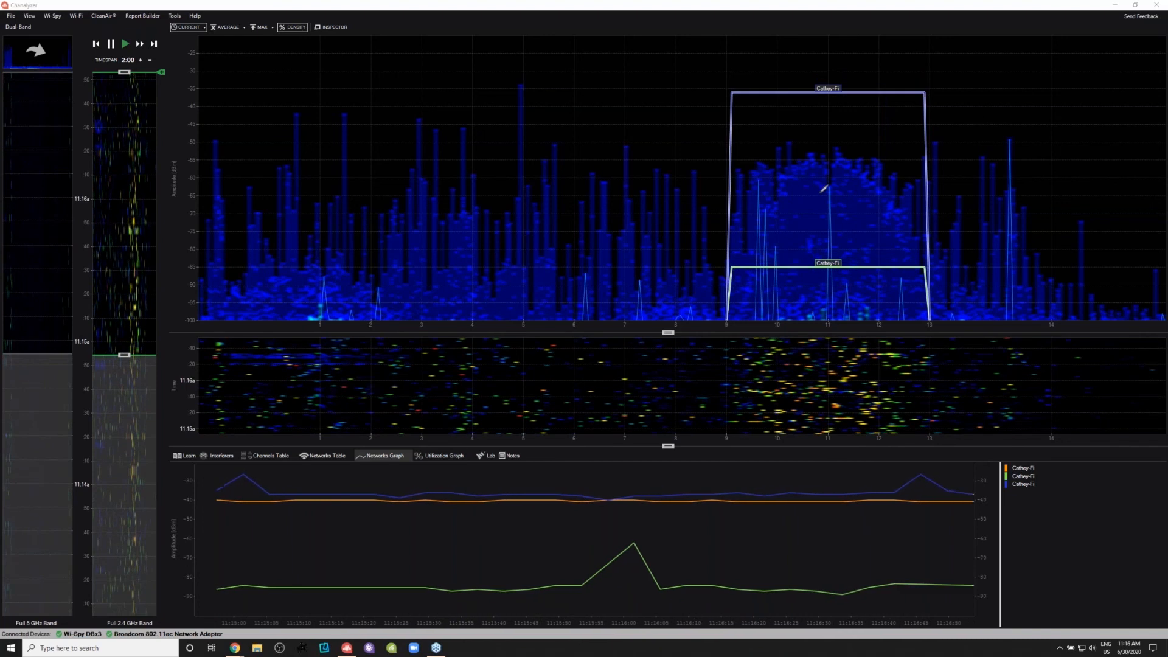
pyautogui.moveTo(929, 246)
pyautogui.mouseDown()
pyautogui.moveTo(892, 186)
pyautogui.moveTo(777, 177)
pyautogui.moveTo(726, 299)
pyautogui.mouseUp()
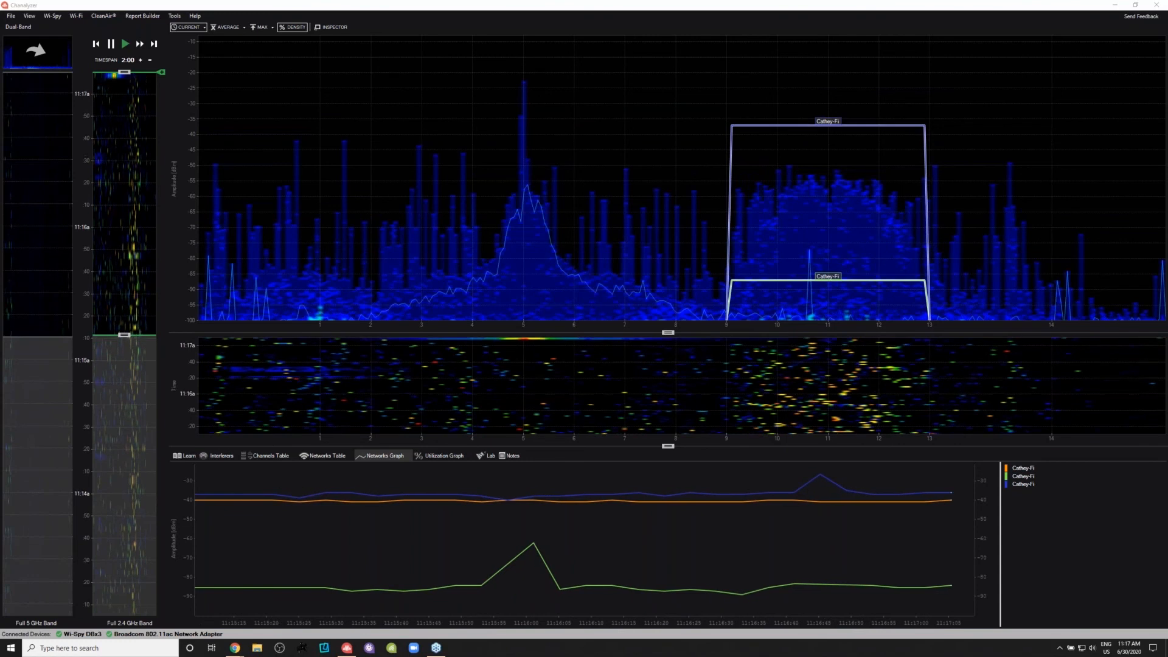
# - Point red arrows at the signal near channel 5 in the density, waterfall and timeline views, and circle the timespan setting
pyautogui.moveTo(651, 137); pyautogui.dragTo(564, 171)
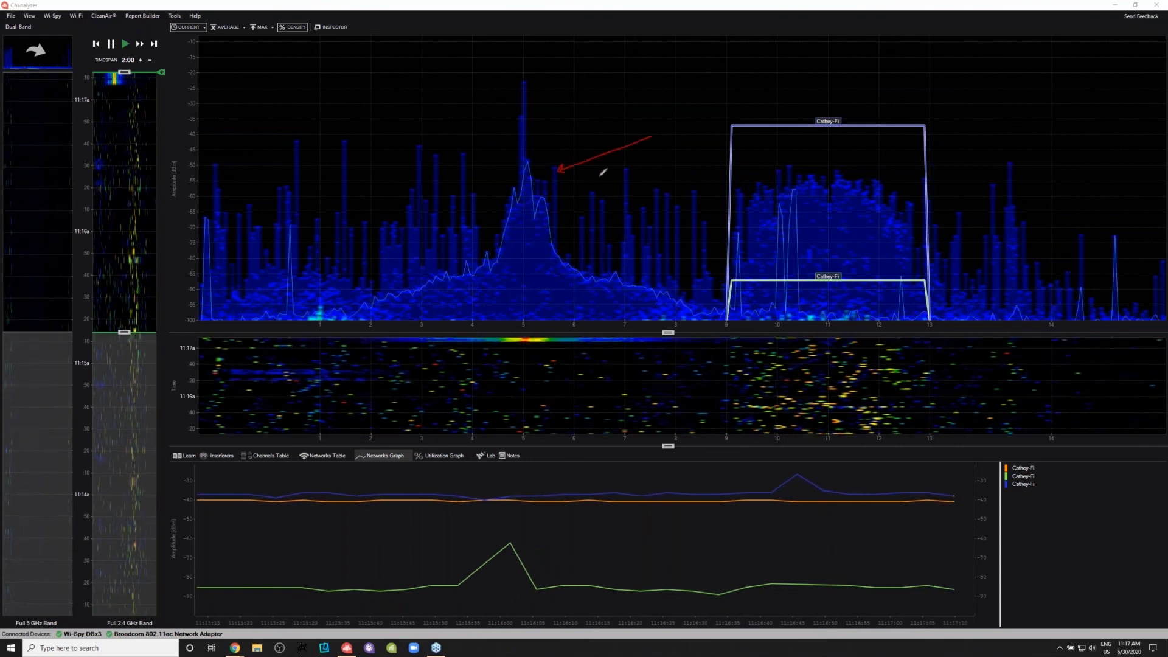
pyautogui.moveTo(126, 52)
pyautogui.mouseDown()
pyautogui.moveTo(87, 62)
pyautogui.moveTo(159, 62)
pyautogui.moveTo(125, 51)
pyautogui.mouseUp()
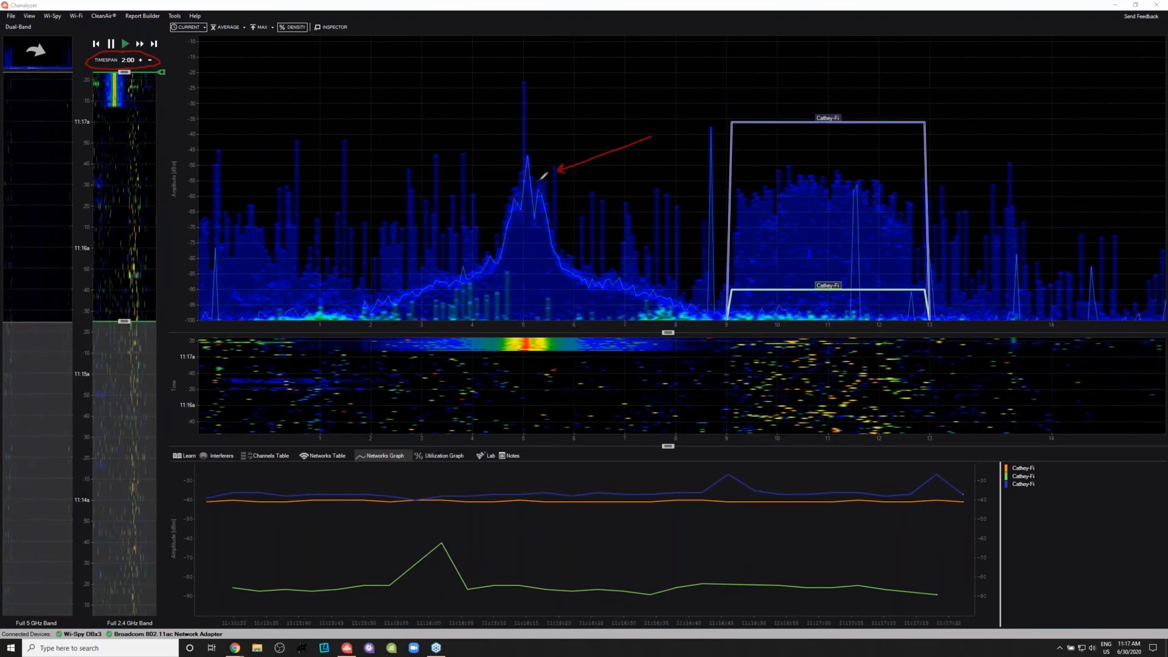
pyautogui.moveTo(222, 101); pyautogui.dragTo(143, 95)
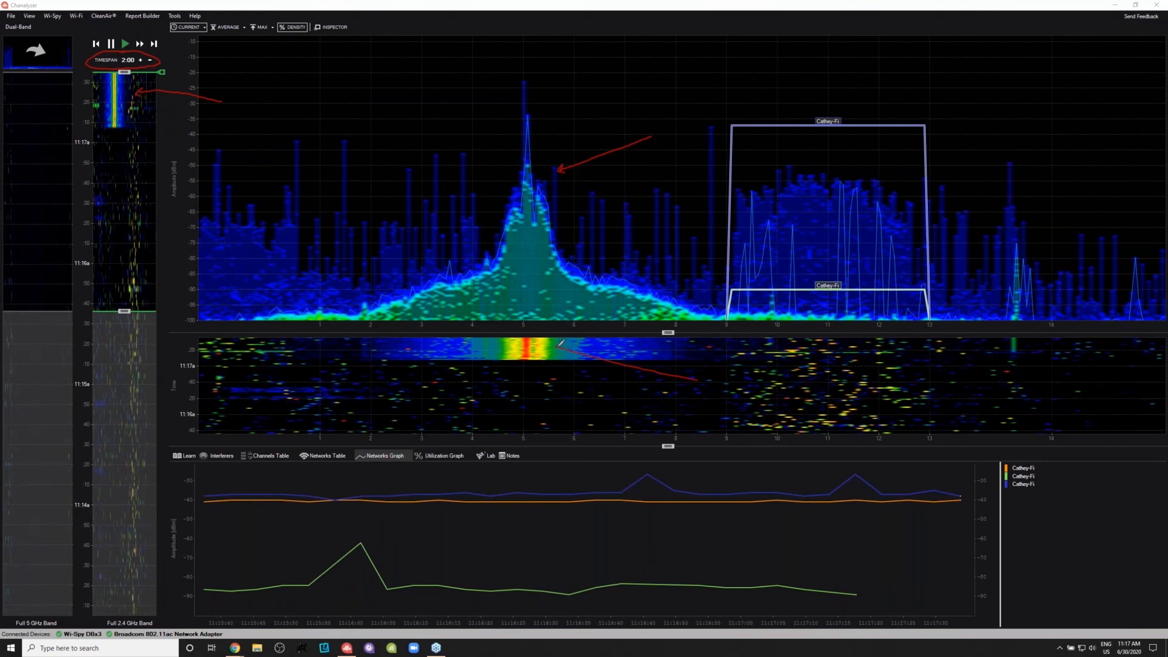
pyautogui.moveTo(566, 338); pyautogui.dragTo(555, 348)
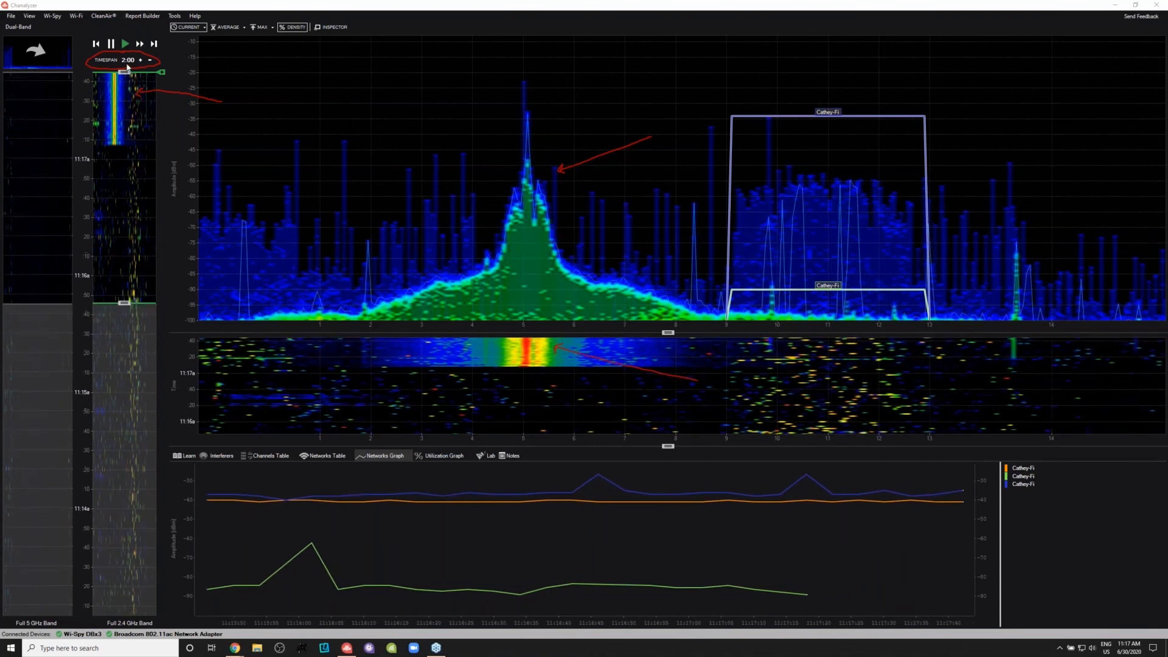
# - Shorten the timespan to 0:41 and move the time window back over the recorded interference near channel 5
pyautogui.moveTo(124, 302); pyautogui.dragTo(124, 151)
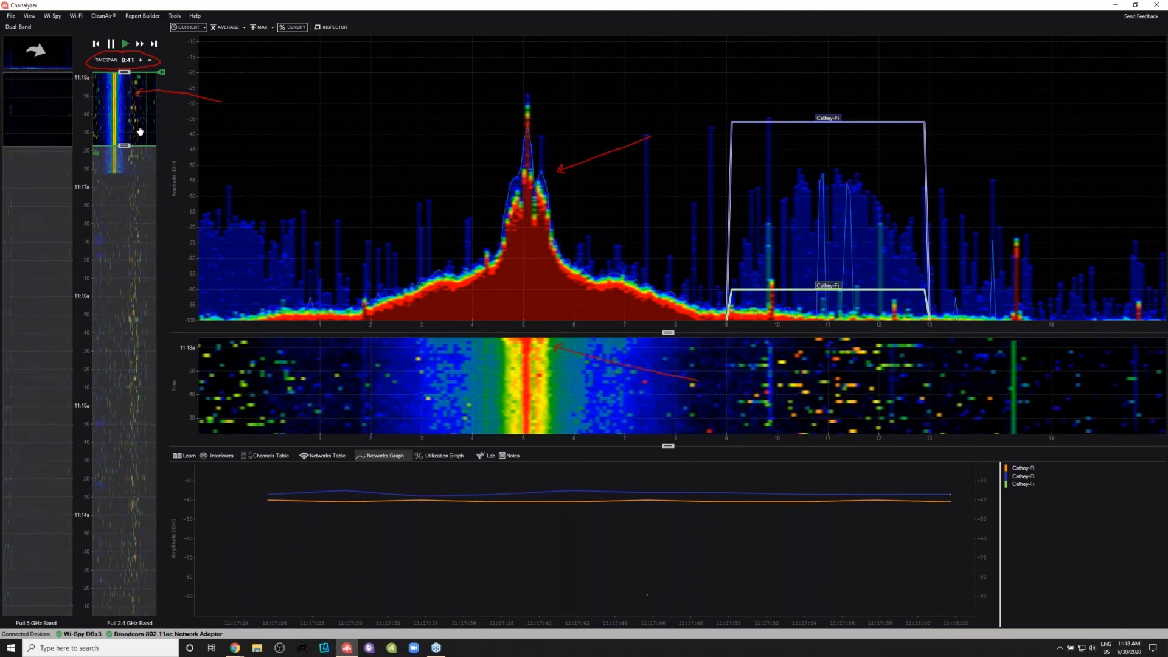
pyautogui.moveTo(141, 129); pyautogui.dragTo(130, 144)
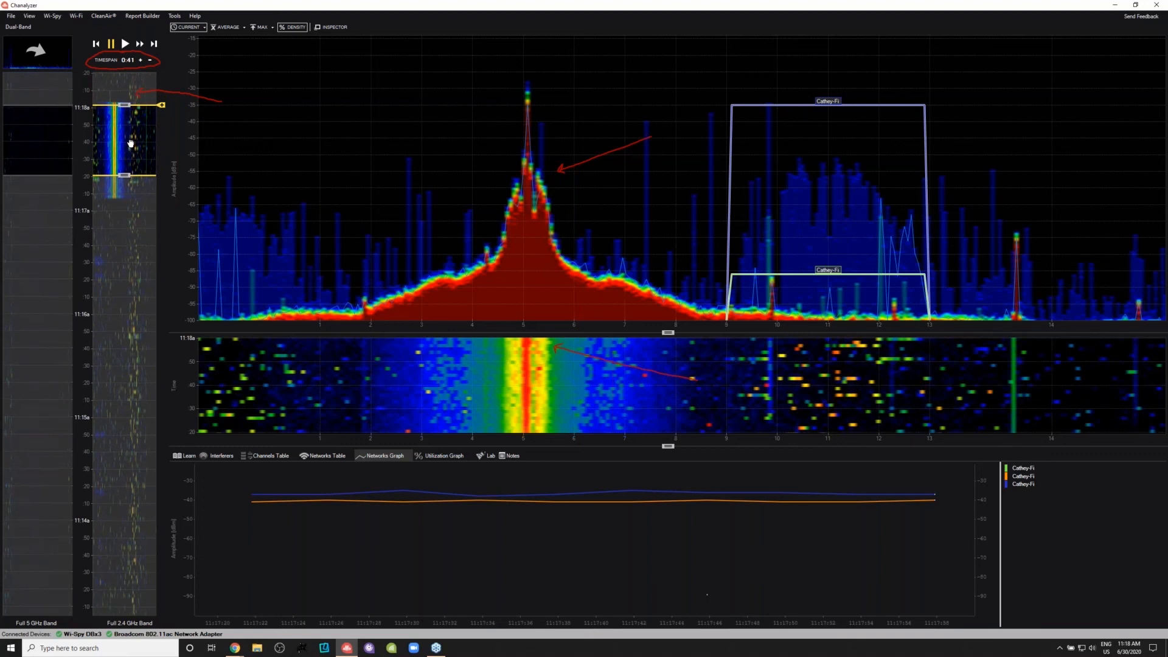
pyautogui.moveTo(129, 139); pyautogui.dragTo(133, 63)
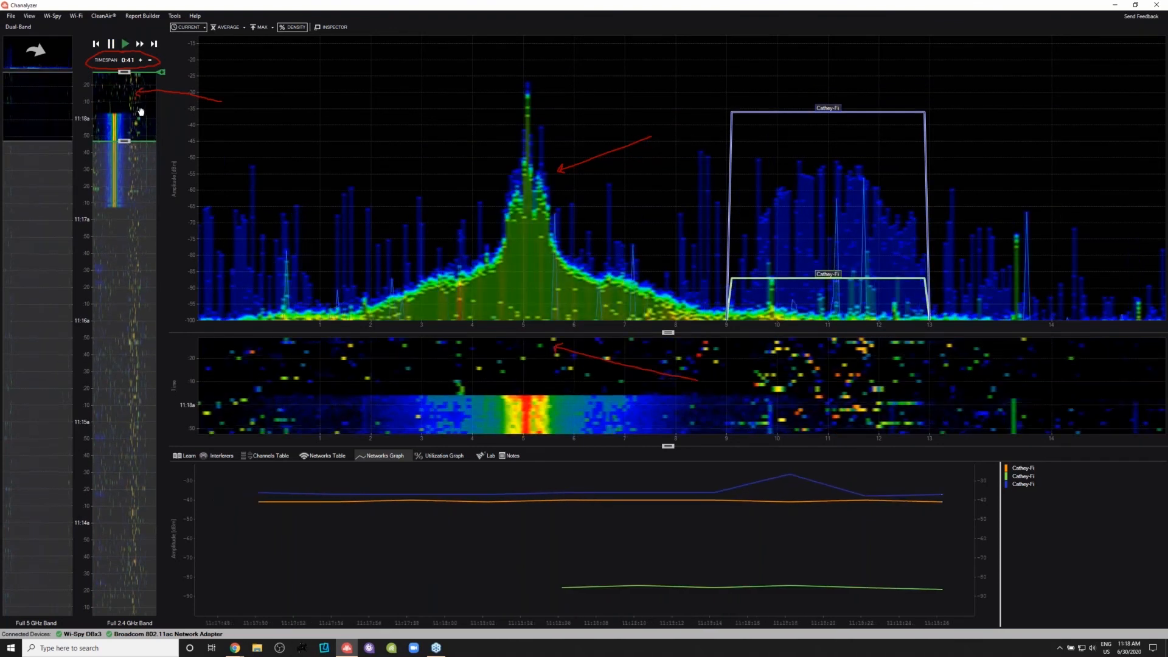
pyautogui.moveTo(140, 123); pyautogui.dragTo(141, 174)
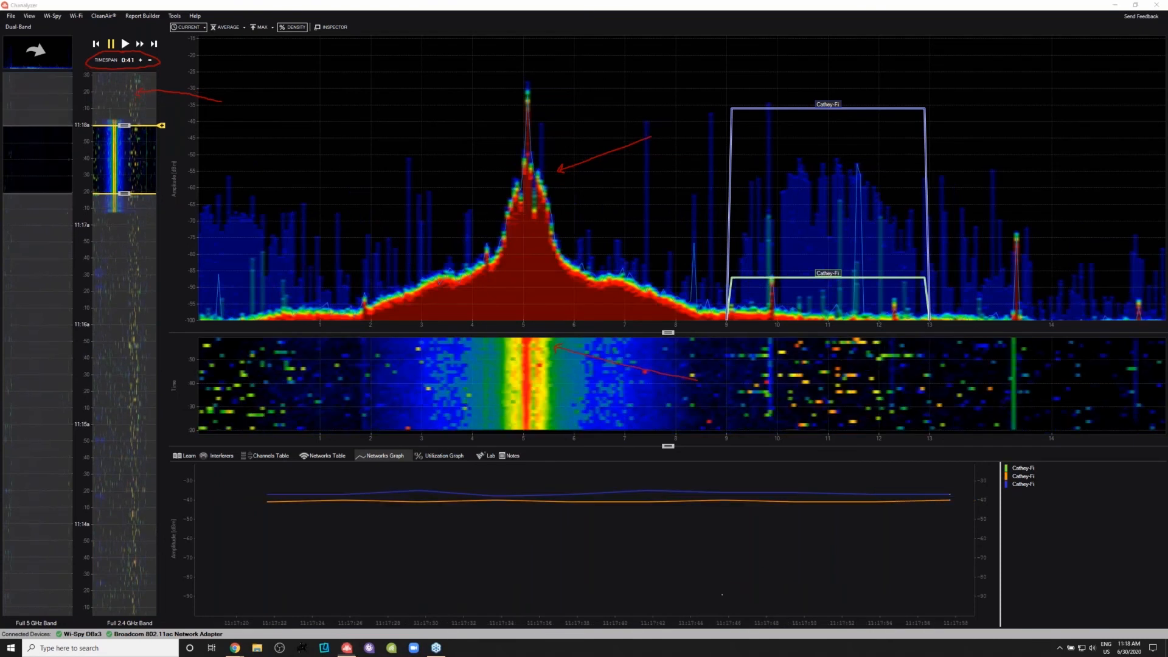
# - Clear the red annotations and show the gallery of interferer signal patterns
pyautogui.press('Escape')
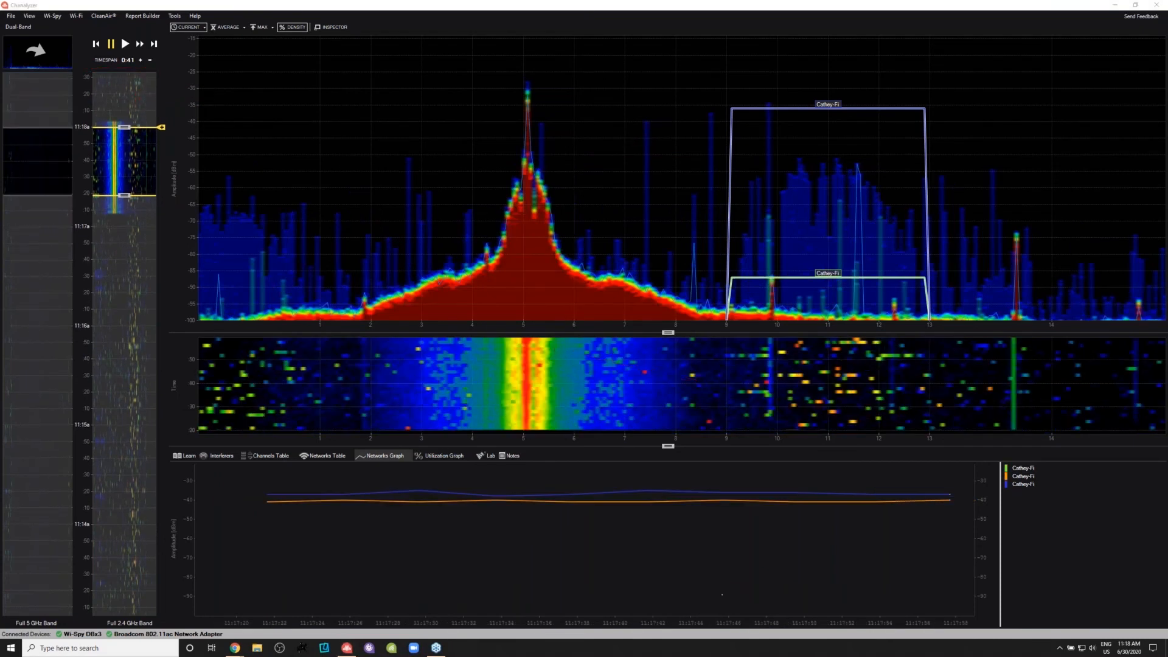
pyautogui.click(220, 456)
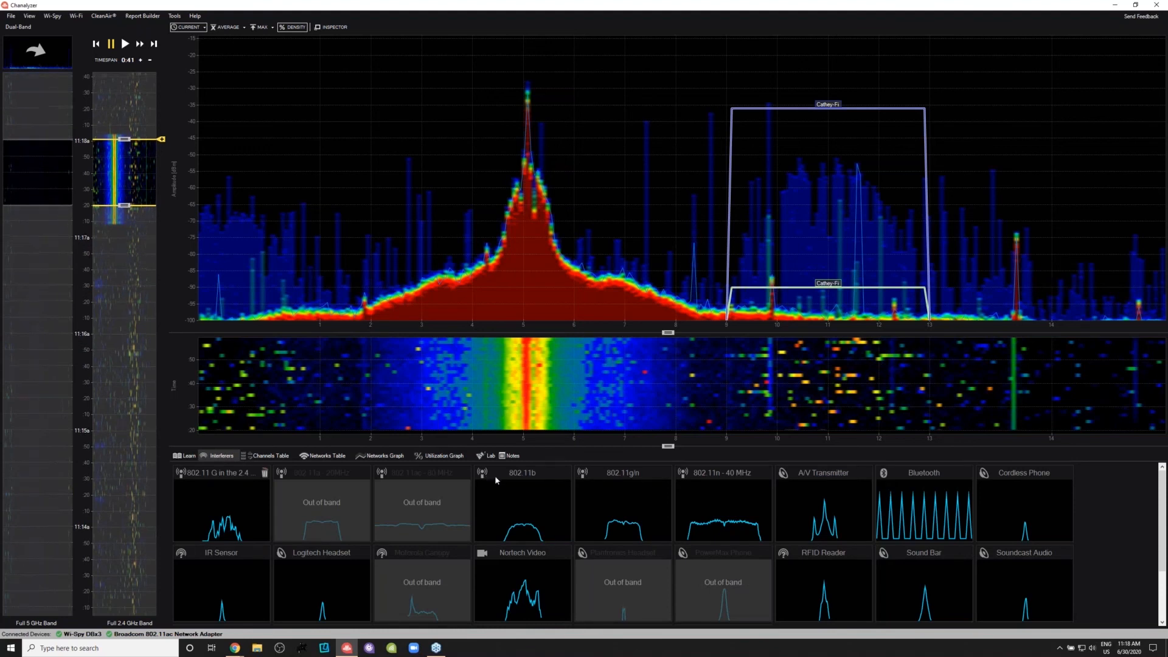
# - Overlay the 802.11b and 802.11g/n interferer patterns on the density view to compare them with the signal near channel 5
pyautogui.click(521, 501)
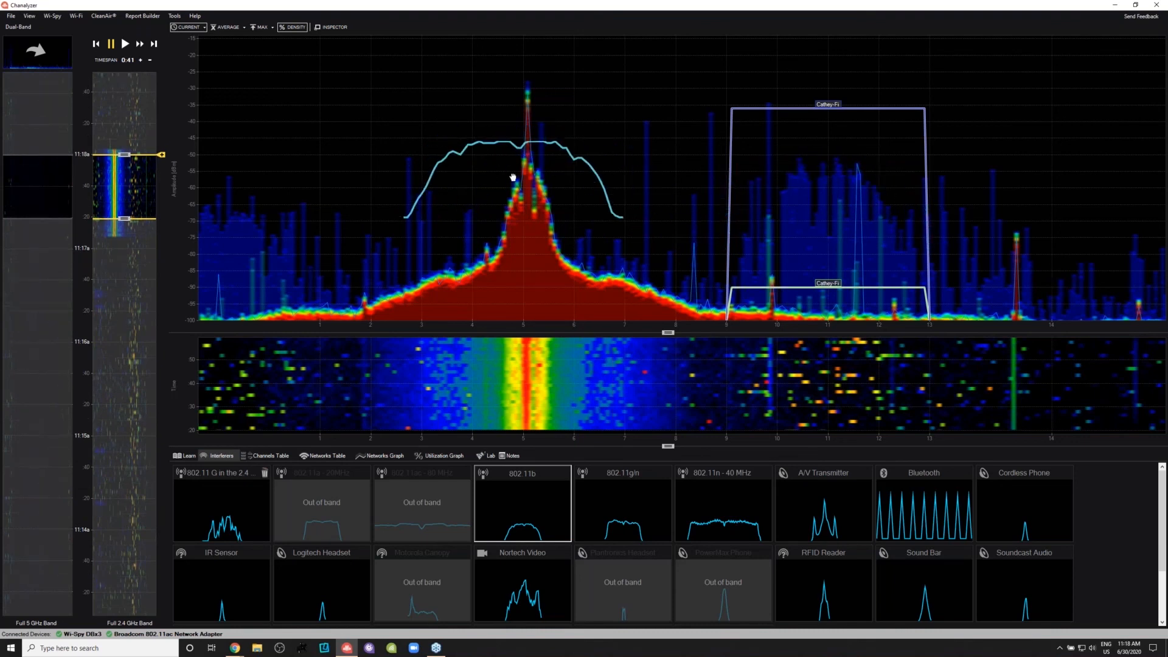
pyautogui.click(616, 514)
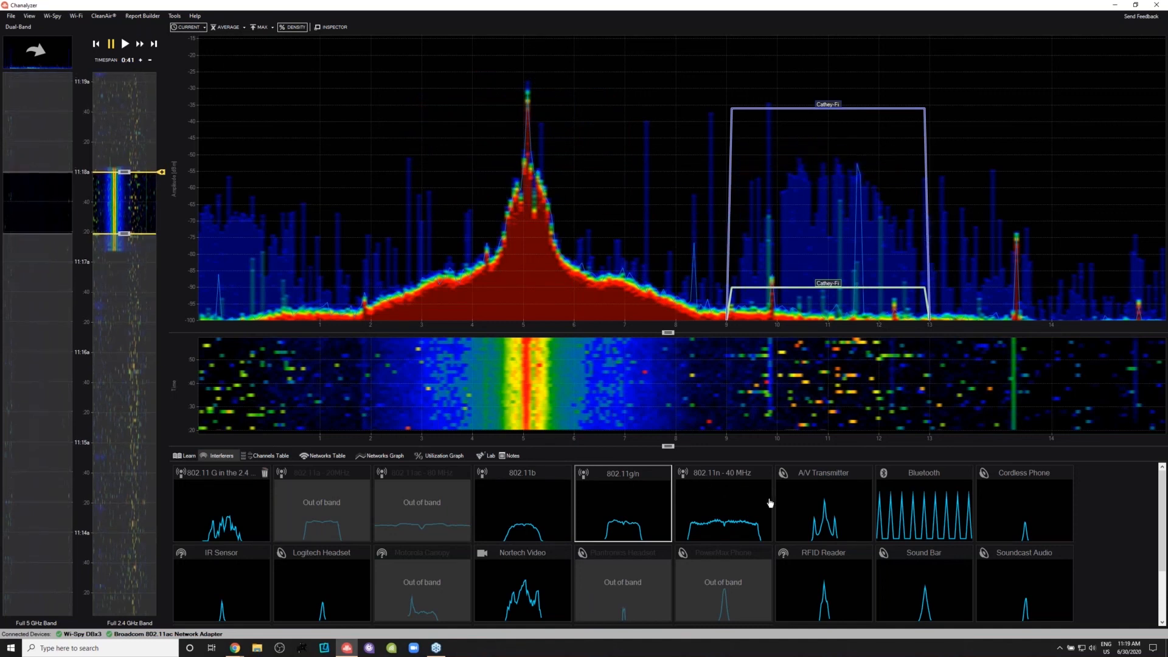
pyautogui.scroll(-1, 726, 507)
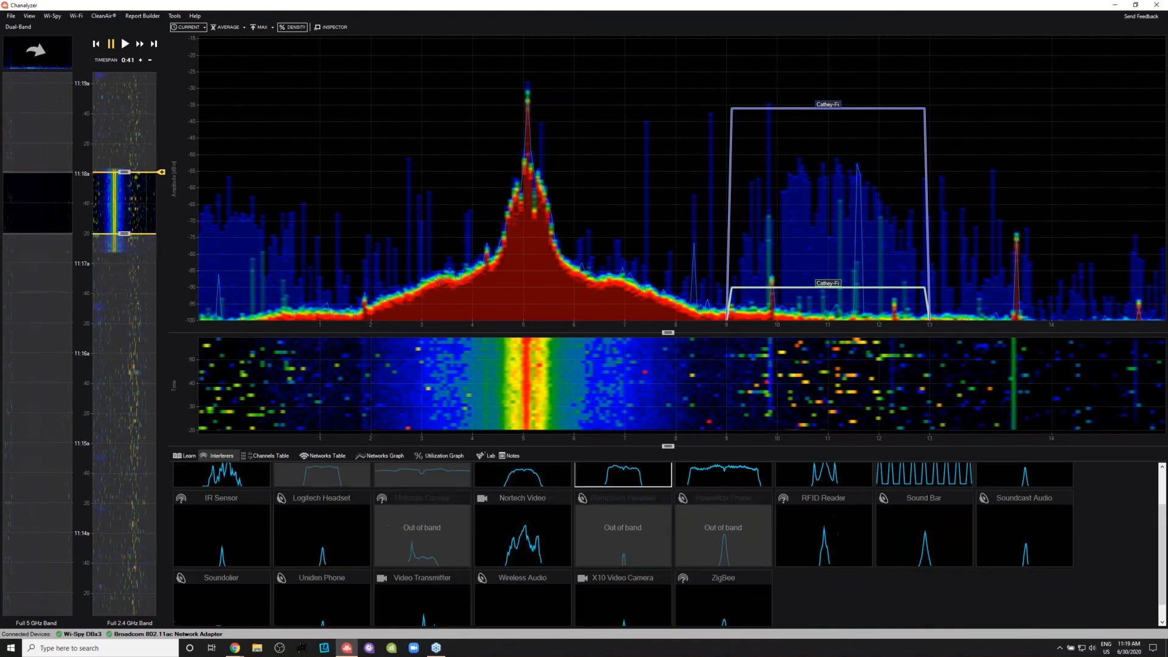
pyautogui.scroll(1, 807, 540)
# - Compare the A/V Transmitter pattern with the signal near channel 5, and fit the RFID Reader pattern over its peak
pyautogui.click(807, 535)
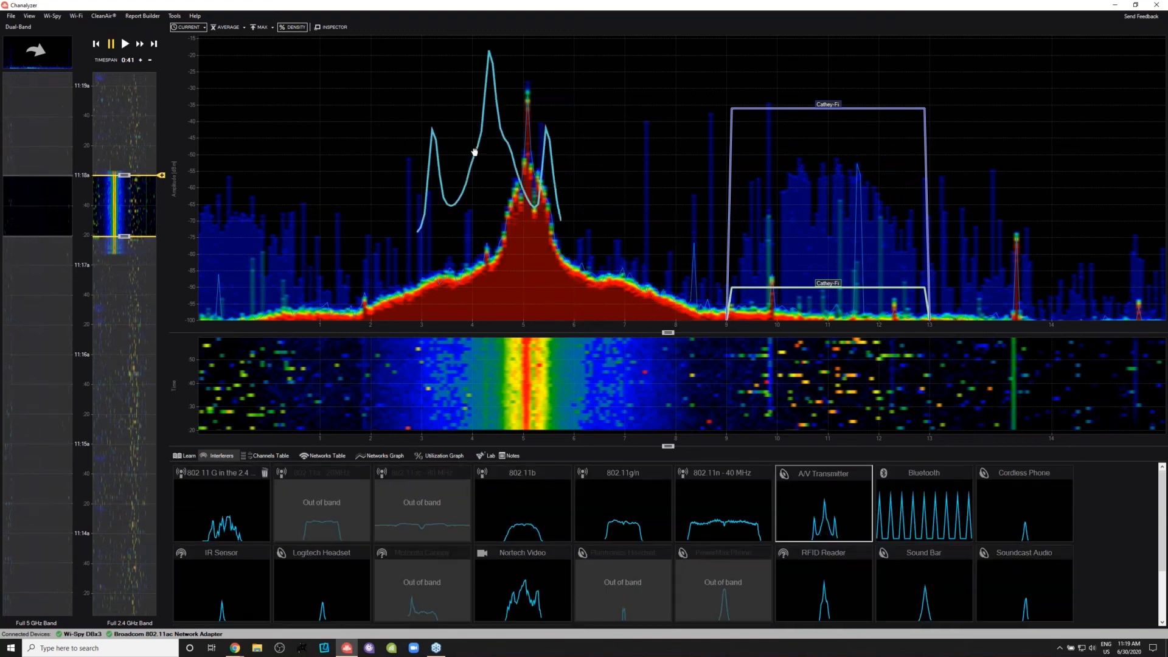
pyautogui.moveTo(518, 181); pyautogui.dragTo(529, 199)
pyautogui.click(834, 526)
pyautogui.scroll(-1, 834, 537)
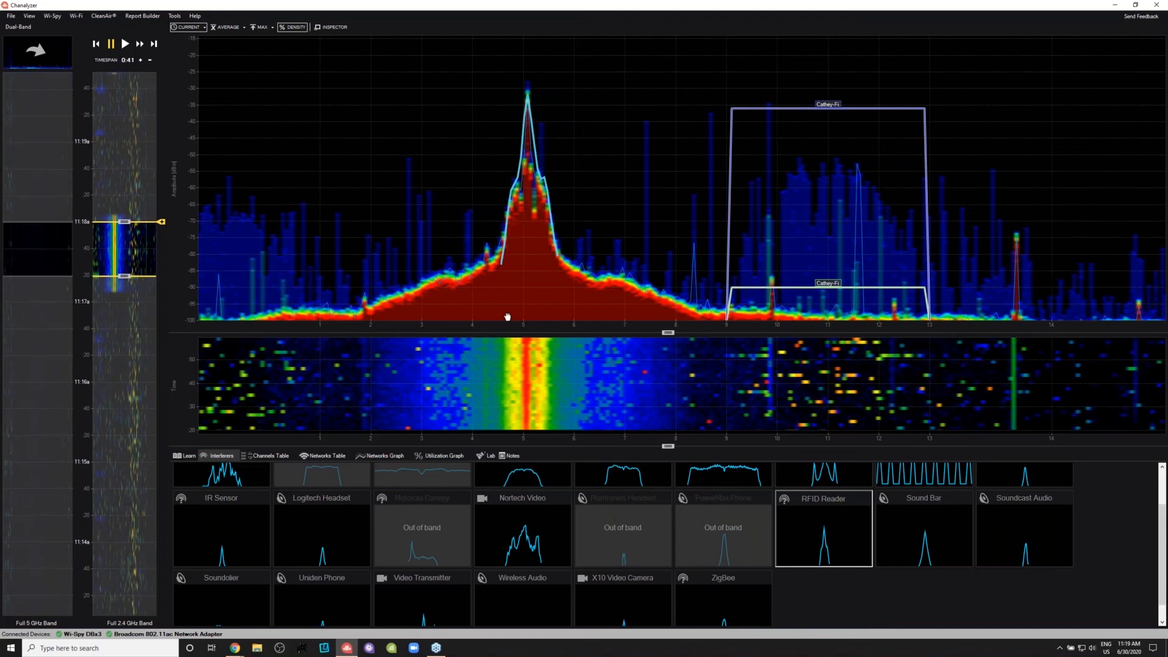
# - Track the live signal near channel 5 with Device Finder, narrowing the frequency range to its central peak, and close the tracking view
pyautogui.click(120, 128)
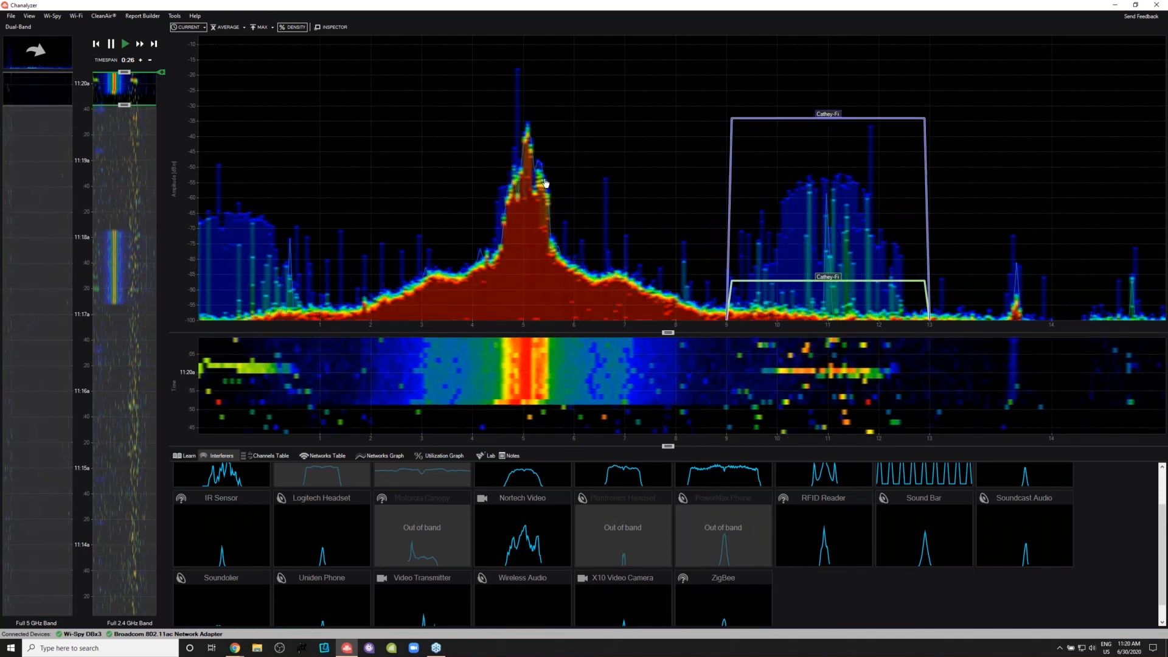
pyautogui.moveTo(501, 195); pyautogui.dragTo(554, 202)
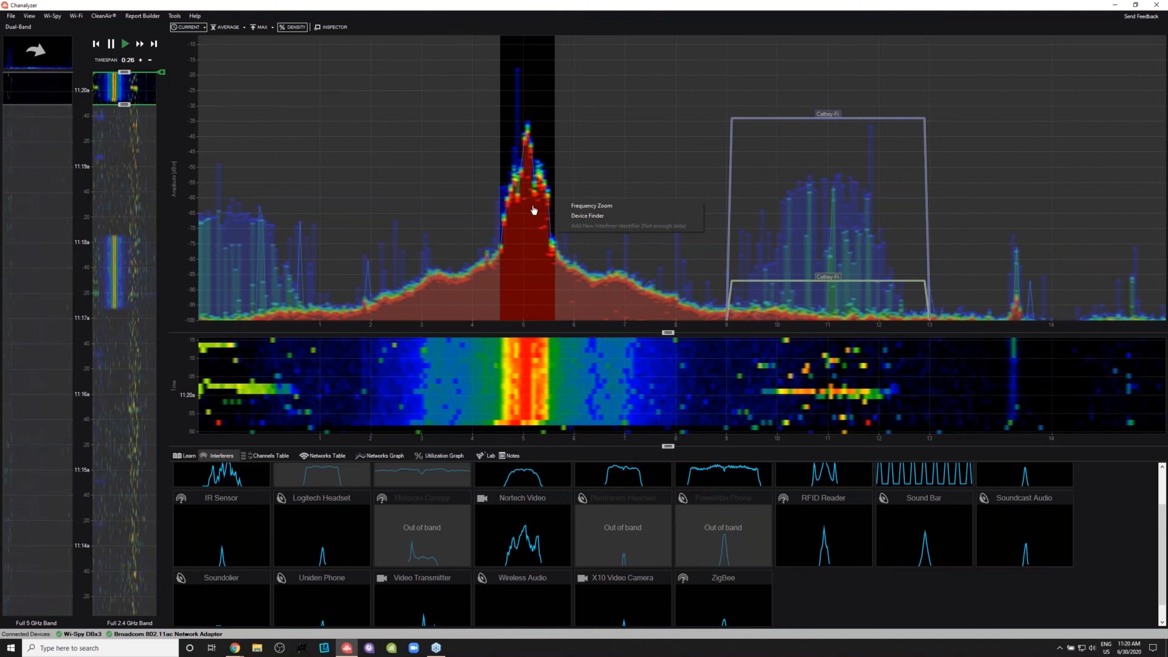
pyautogui.click(578, 216)
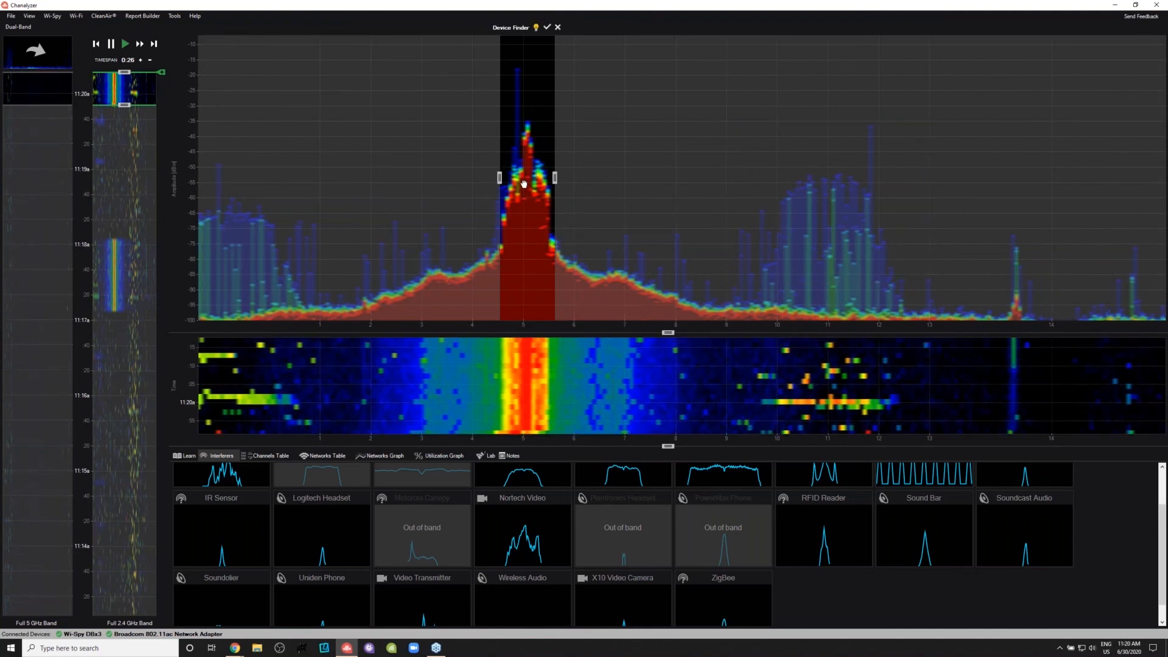
pyautogui.moveTo(500, 178); pyautogui.dragTo(549, 183)
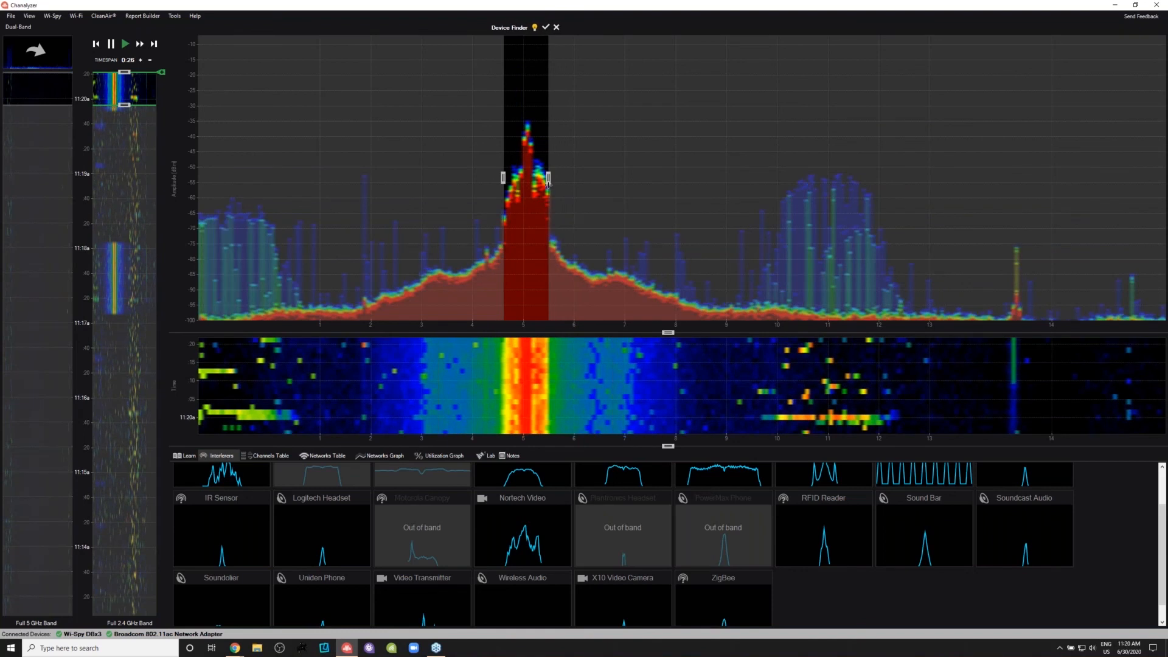
pyautogui.click(545, 28)
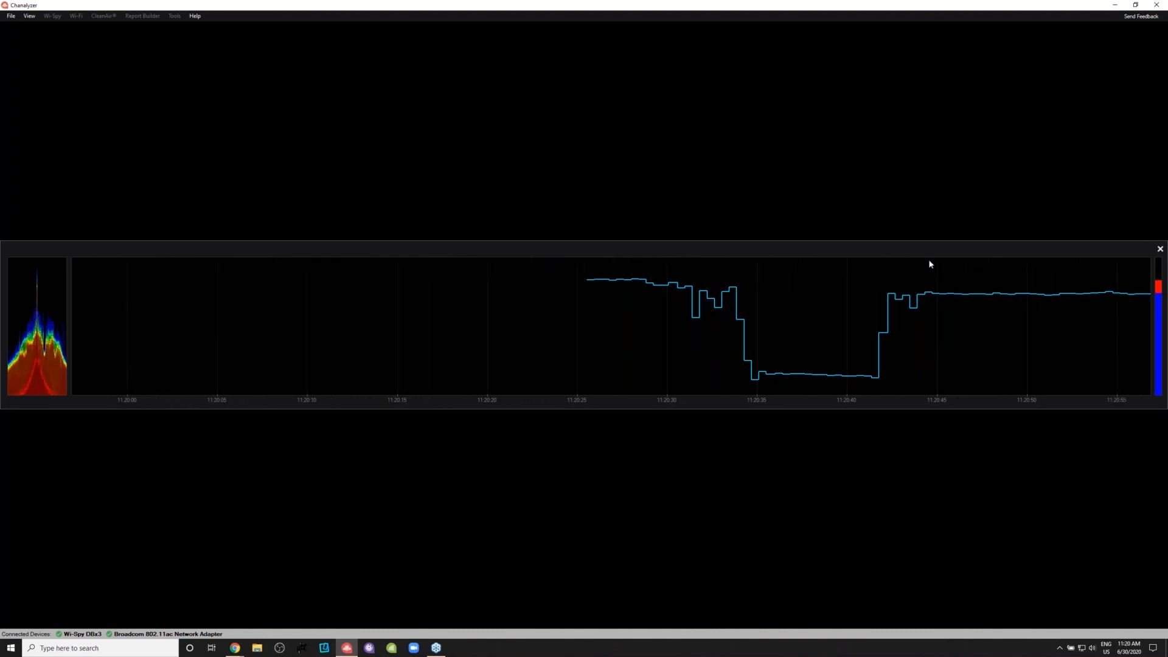
pyautogui.click(1160, 249)
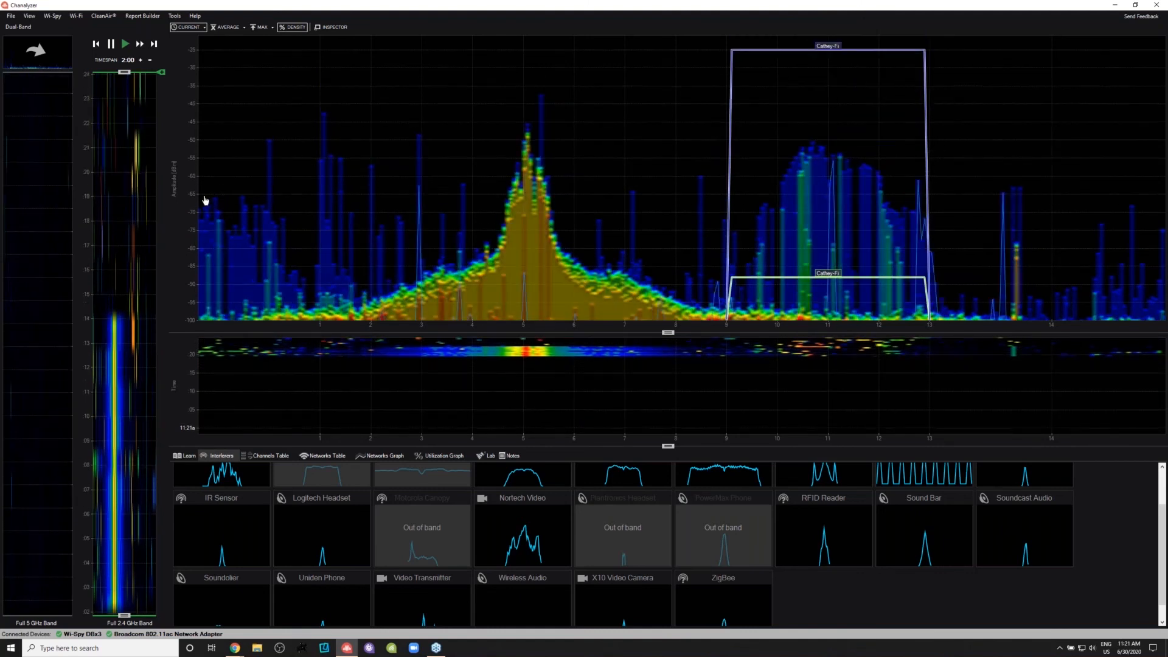
# - Show the Session Manager and delete the 12-second full 2.4 GHz band session
pyautogui.click(29, 16)
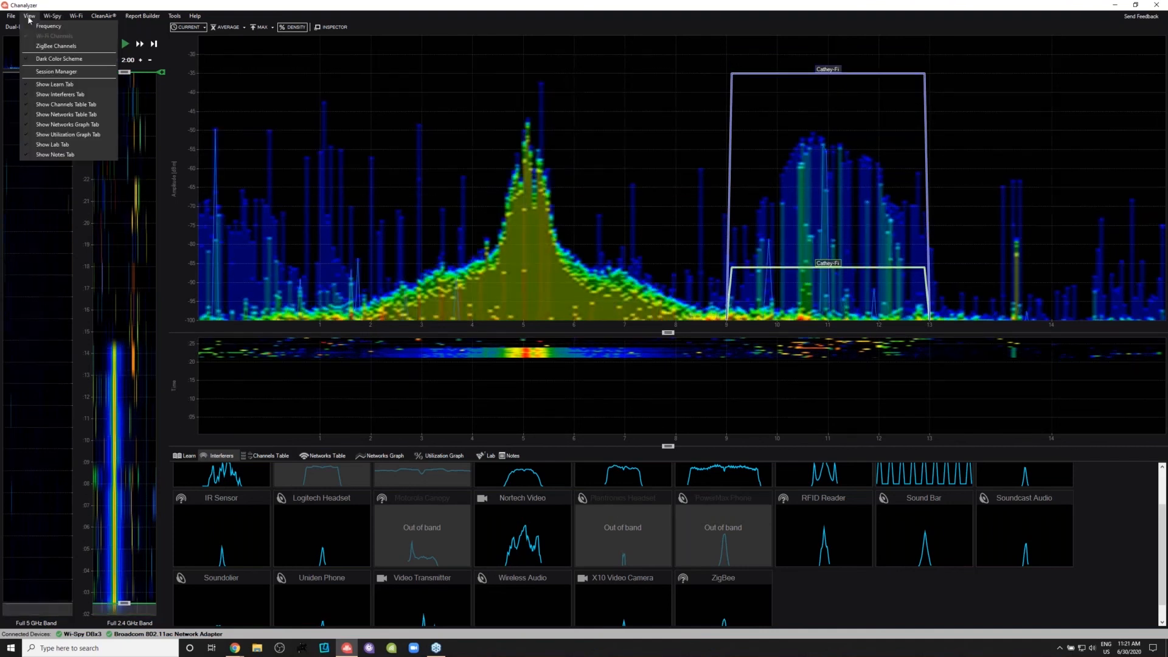
pyautogui.click(56, 72)
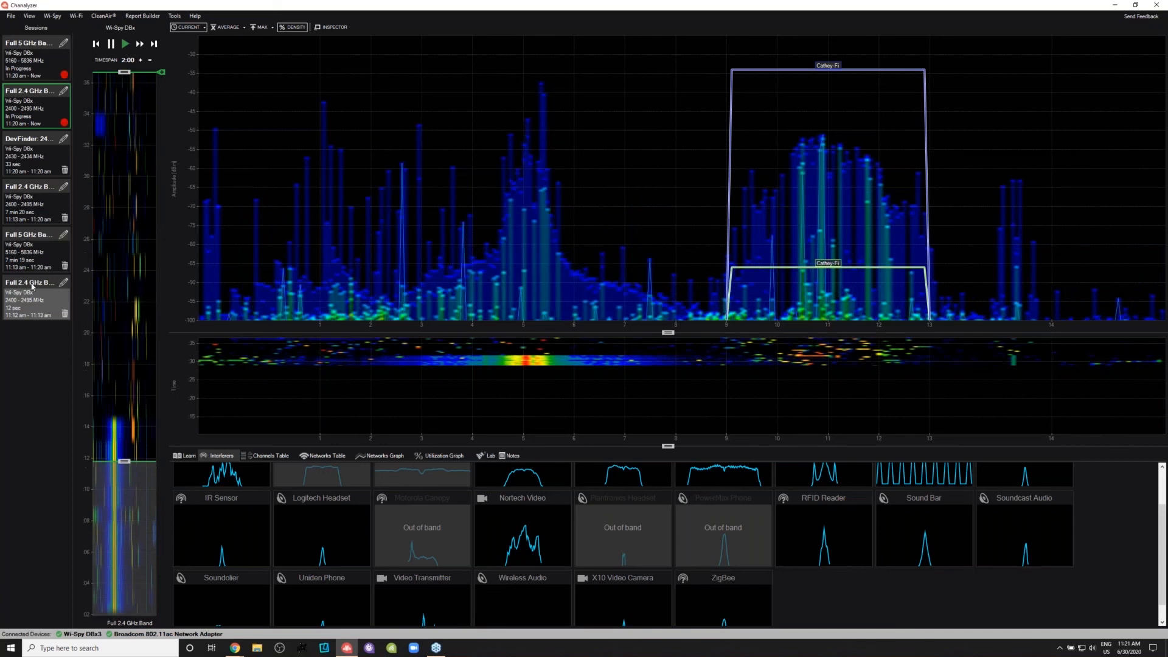
pyautogui.click(66, 314)
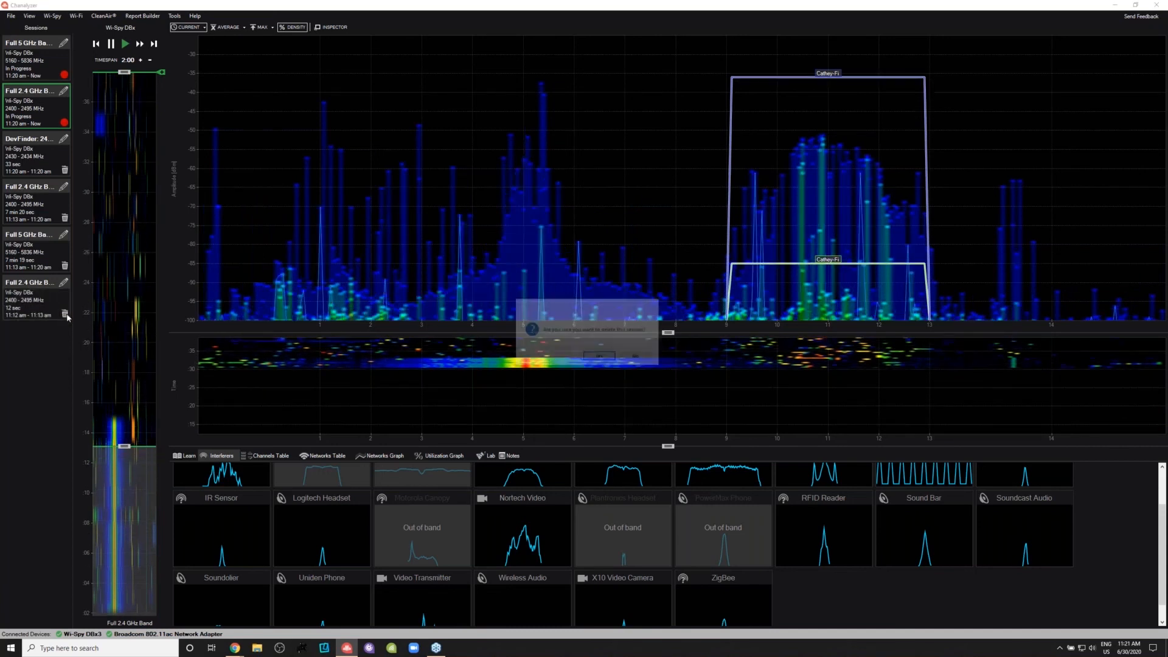
pyautogui.click(595, 357)
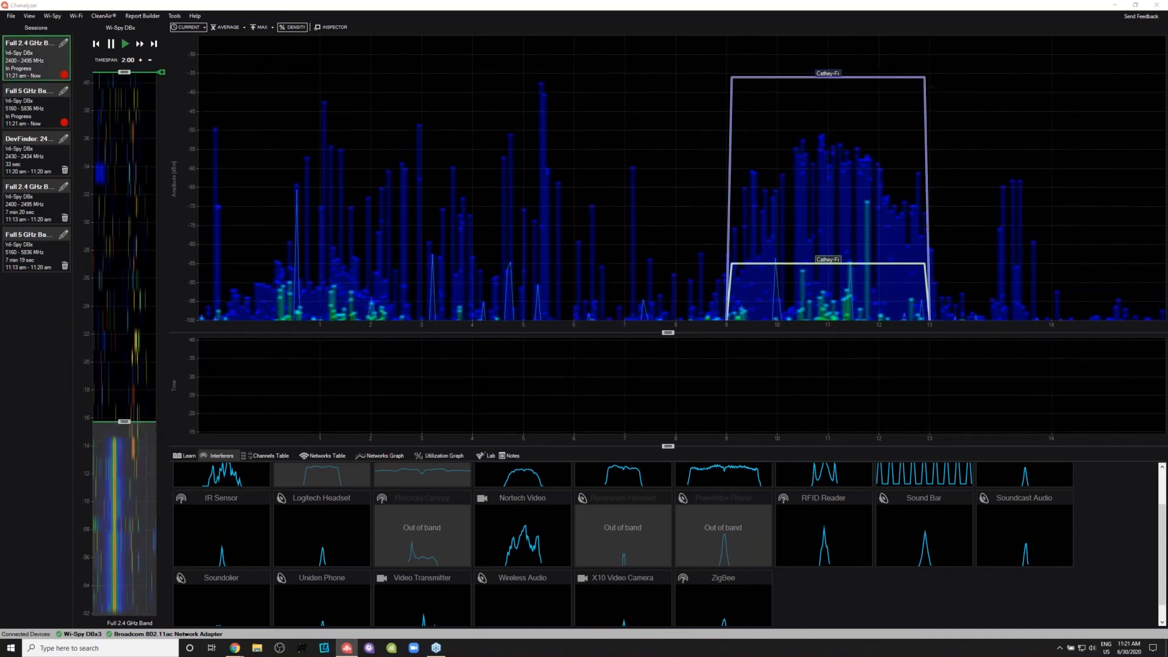
# - Load the 7 min 20 sec full 2.4 GHz band session and place a 0:35 time window over the interference recorded before 11:18
pyautogui.click(30, 214)
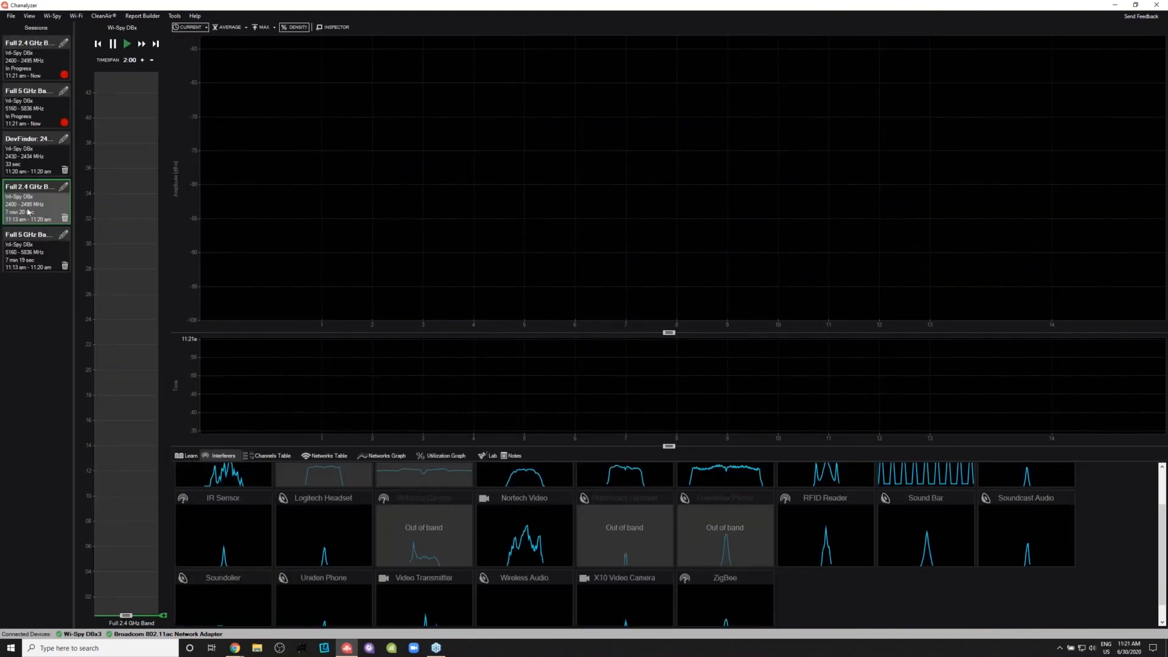
pyautogui.click(28, 252)
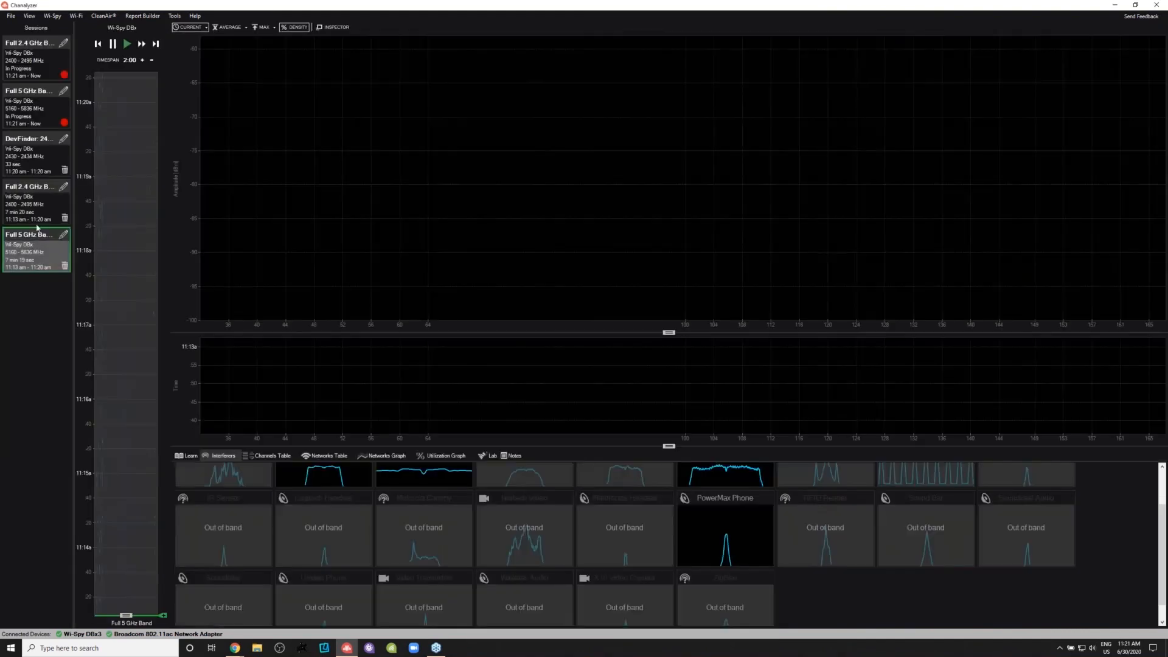
pyautogui.click(34, 207)
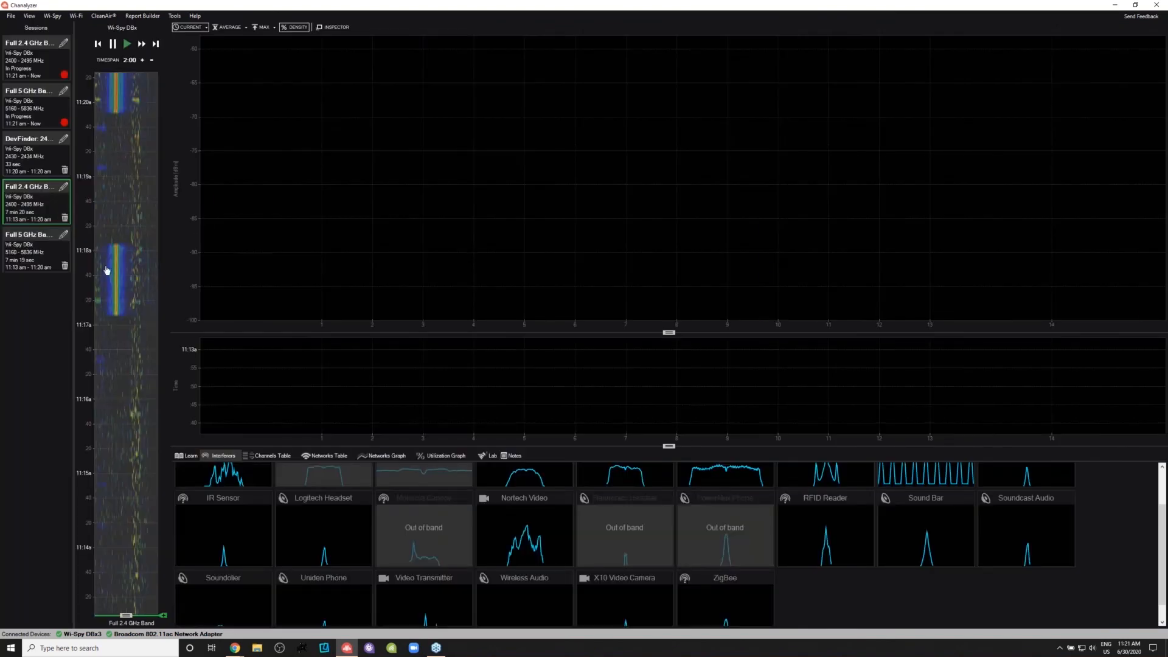
pyautogui.moveTo(123, 248)
pyautogui.mouseDown()
pyautogui.moveTo(128, 294)
pyautogui.moveTo(136, 269)
pyautogui.mouseUp()
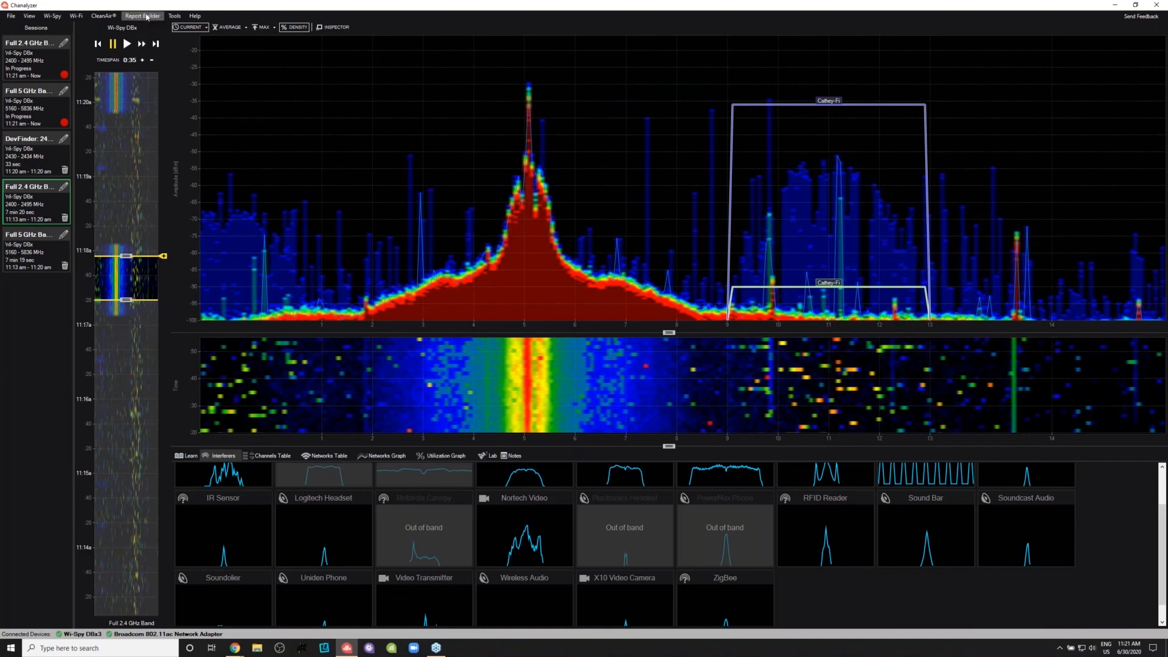
# - Start a report in Report Builder and add a density graph and a networks table for the selected interference window
pyautogui.click(146, 17)
pyautogui.click(151, 27)
pyautogui.moveTo(183, 134); pyautogui.dragTo(333, 171)
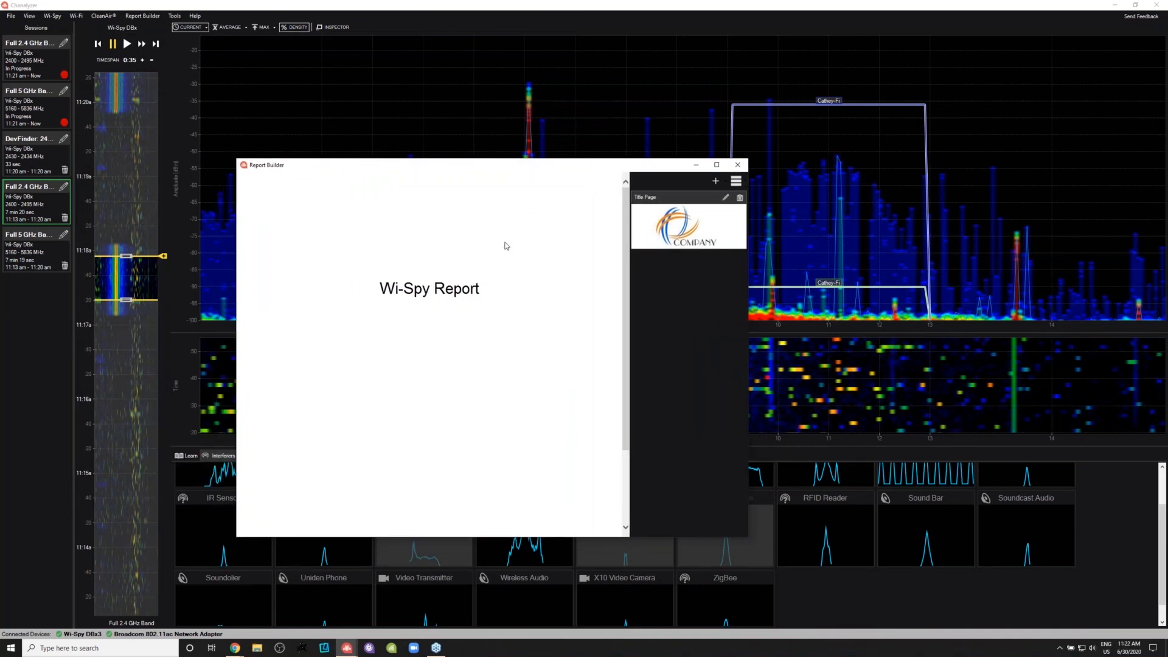
pyautogui.moveTo(658, 166); pyautogui.dragTo(633, 163)
pyautogui.click(692, 179)
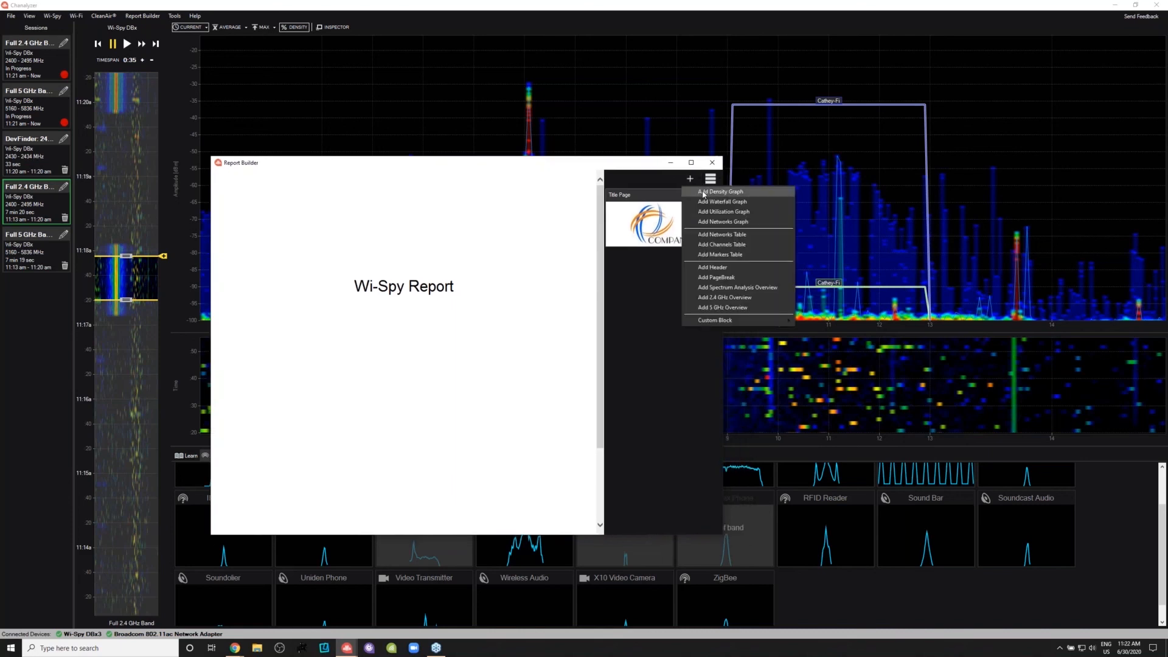
pyautogui.click(704, 192)
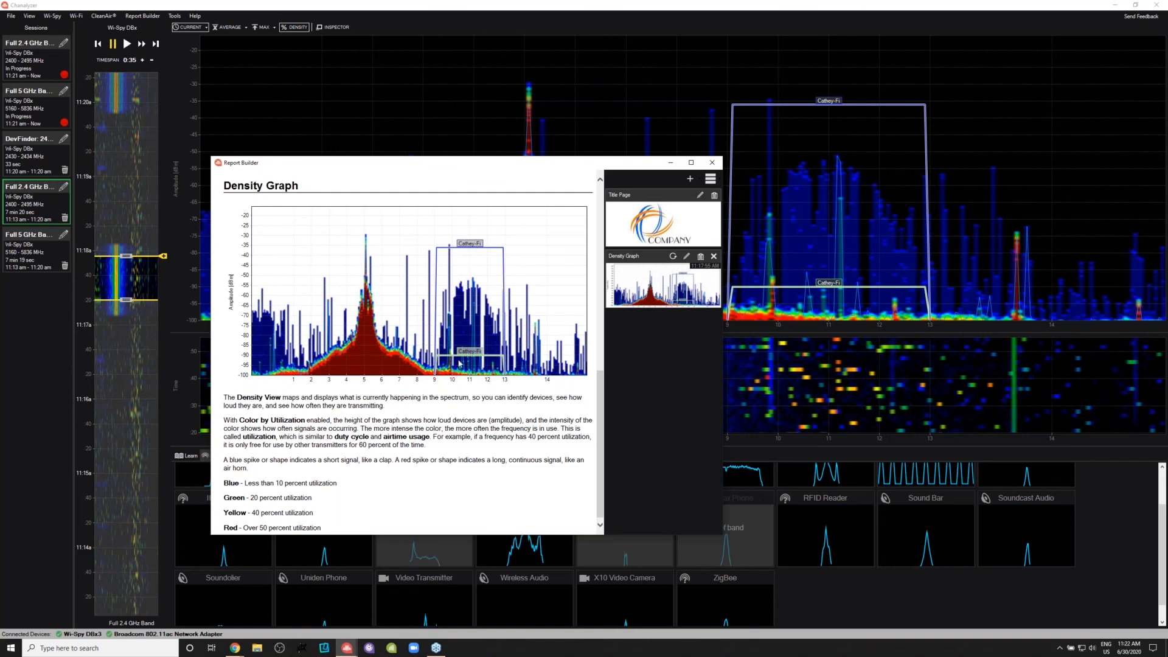
pyautogui.scroll(-1, 593, 389)
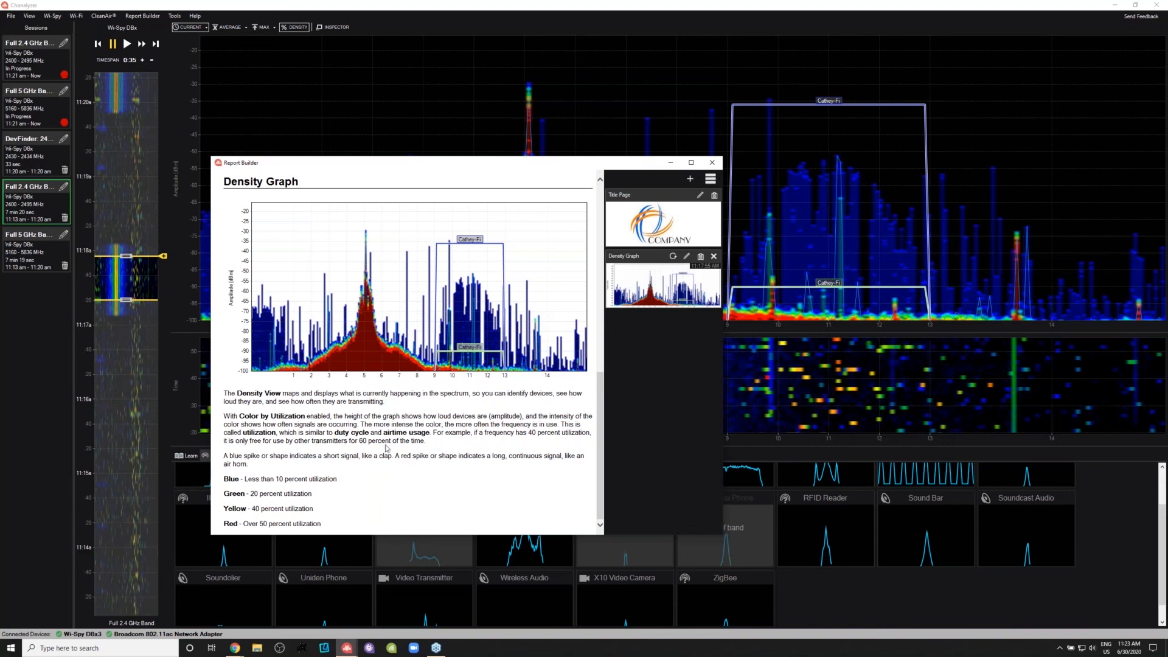
pyautogui.click(692, 179)
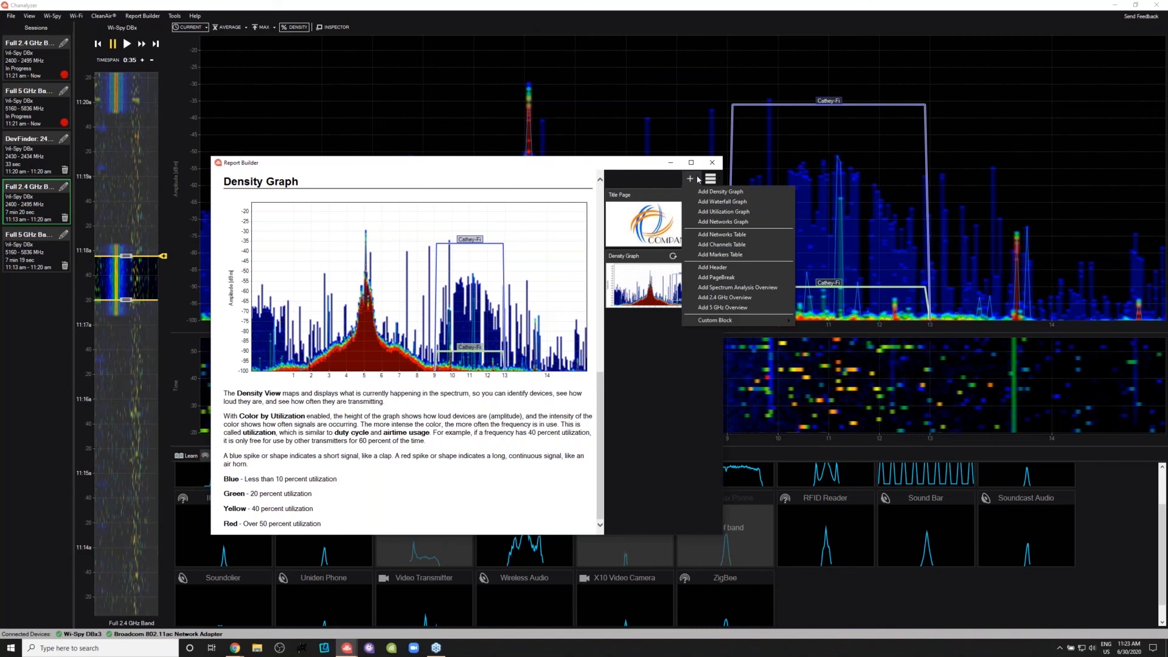
pyautogui.click(722, 234)
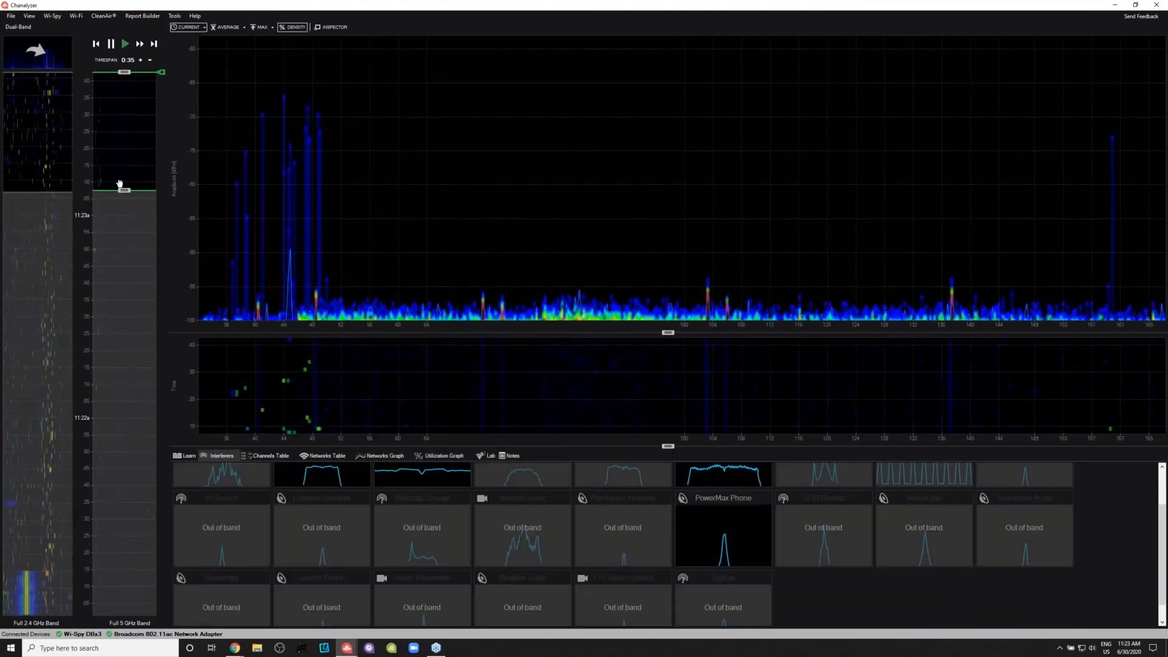
# - Extend the time window on the 5 GHz band to a 1:37 timespan and add its density graph to the report
pyautogui.moveTo(124, 191); pyautogui.dragTo(124, 394)
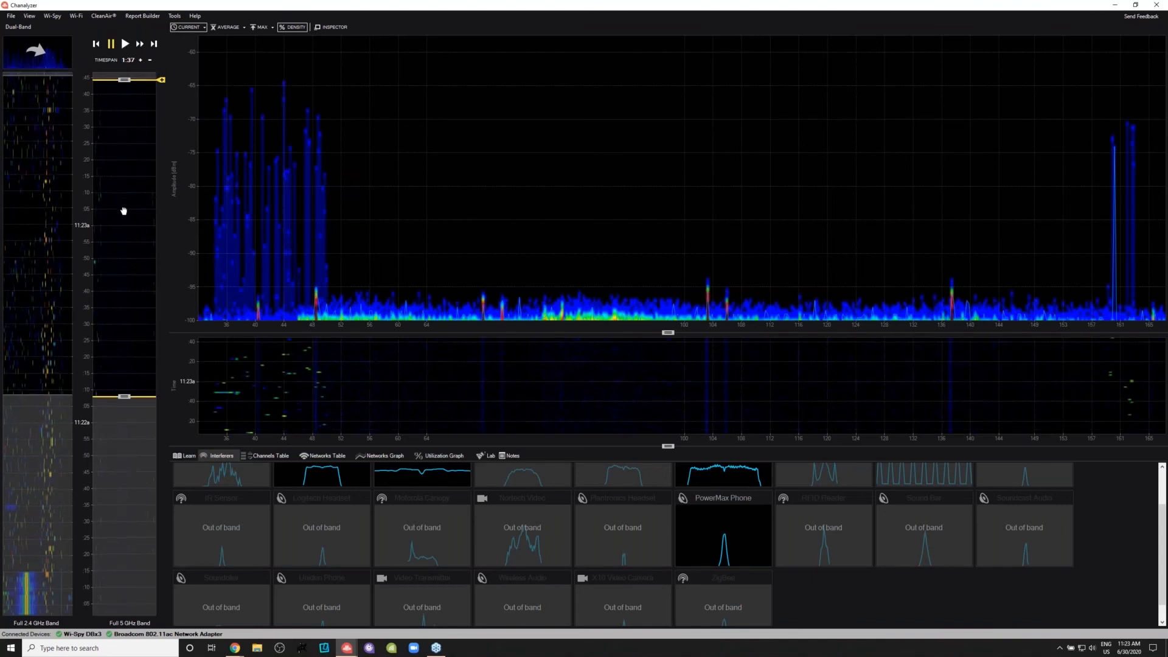
pyautogui.moveTo(354, 652)
pyautogui.click(391, 608)
pyautogui.click(694, 180)
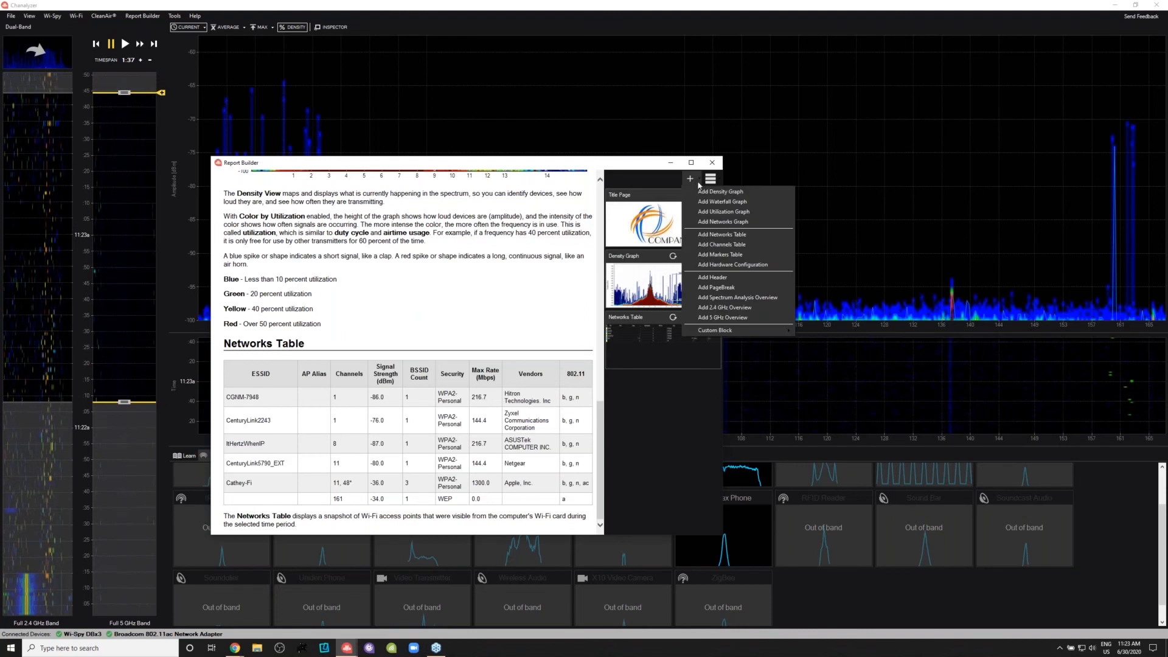
pyautogui.click(720, 192)
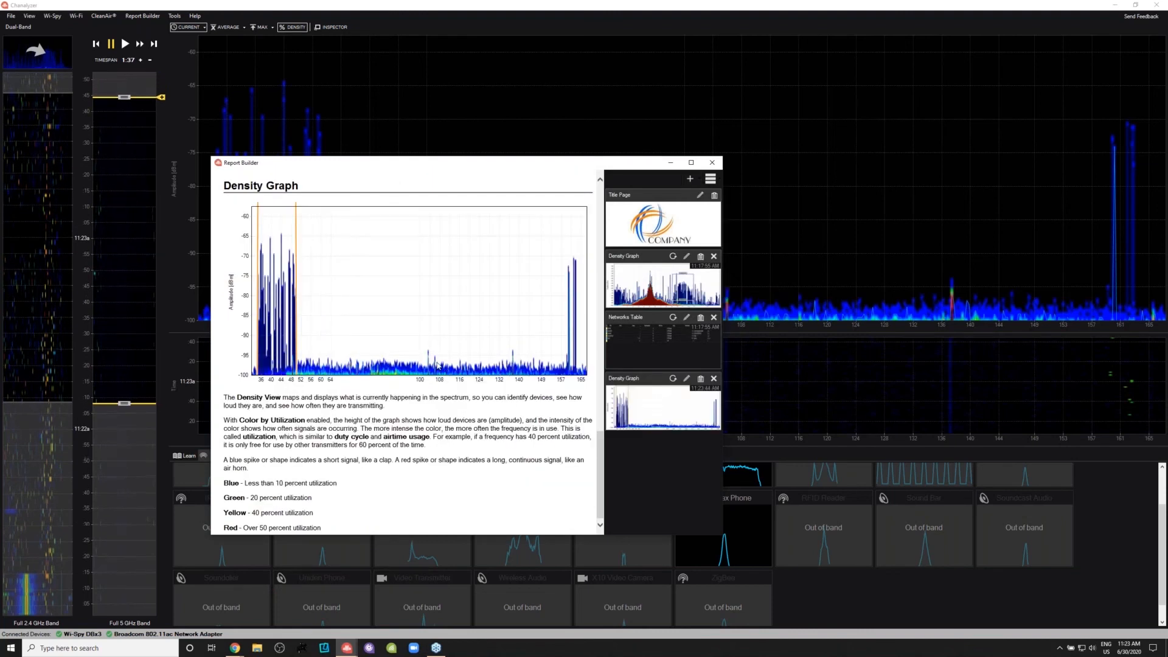
# - Switch the dual-band view to 2.4 GHz and remove the 5 GHz density graph from the report
pyautogui.click(159, 144)
pyautogui.click(39, 52)
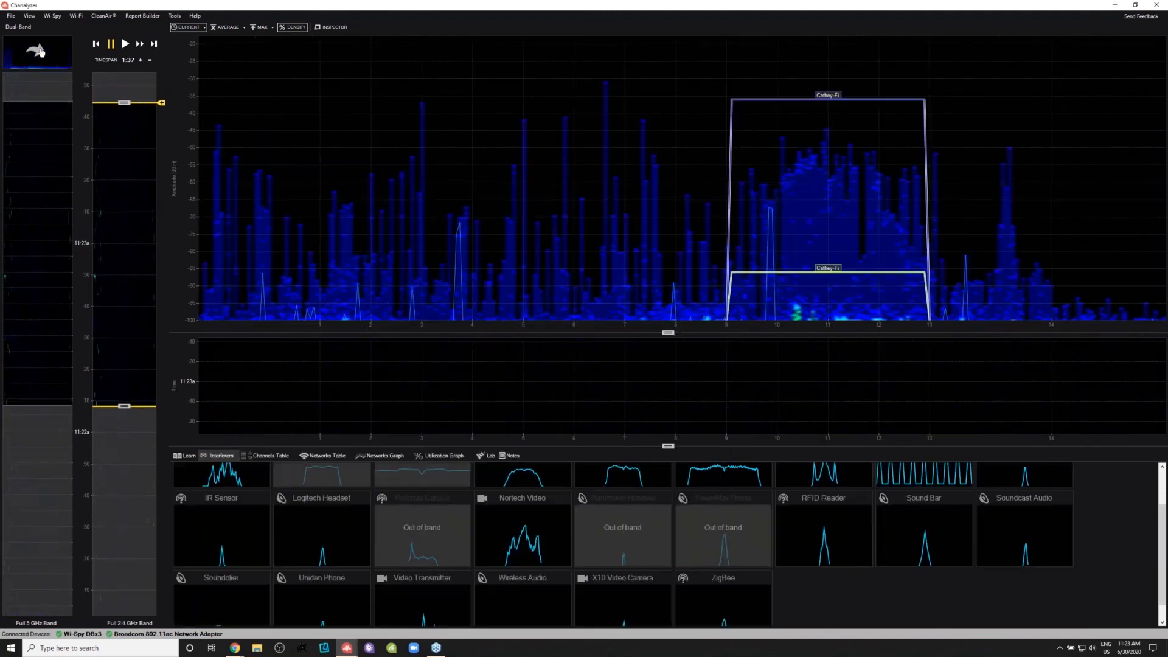
pyautogui.moveTo(347, 648)
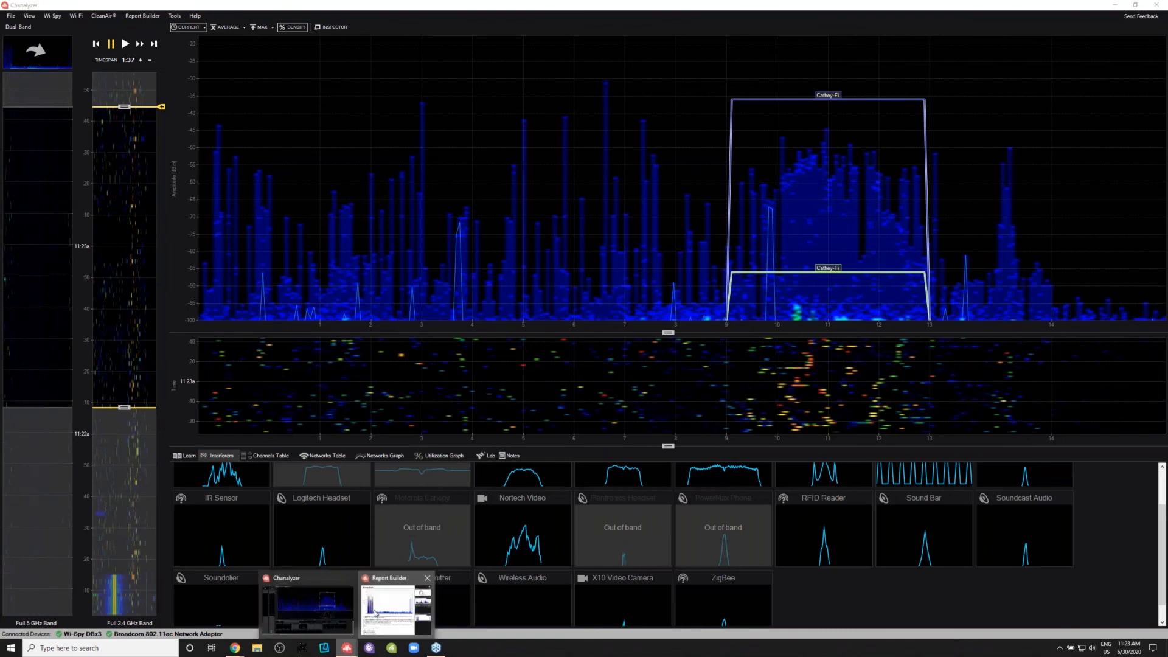
pyautogui.click(374, 613)
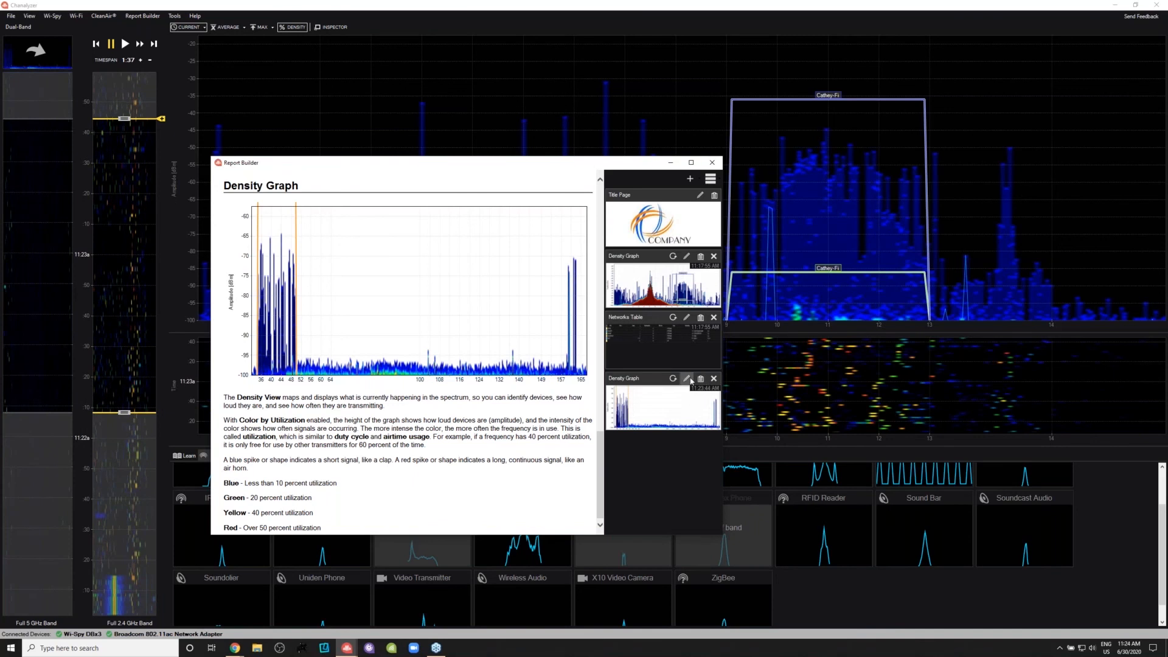
pyautogui.click(714, 379)
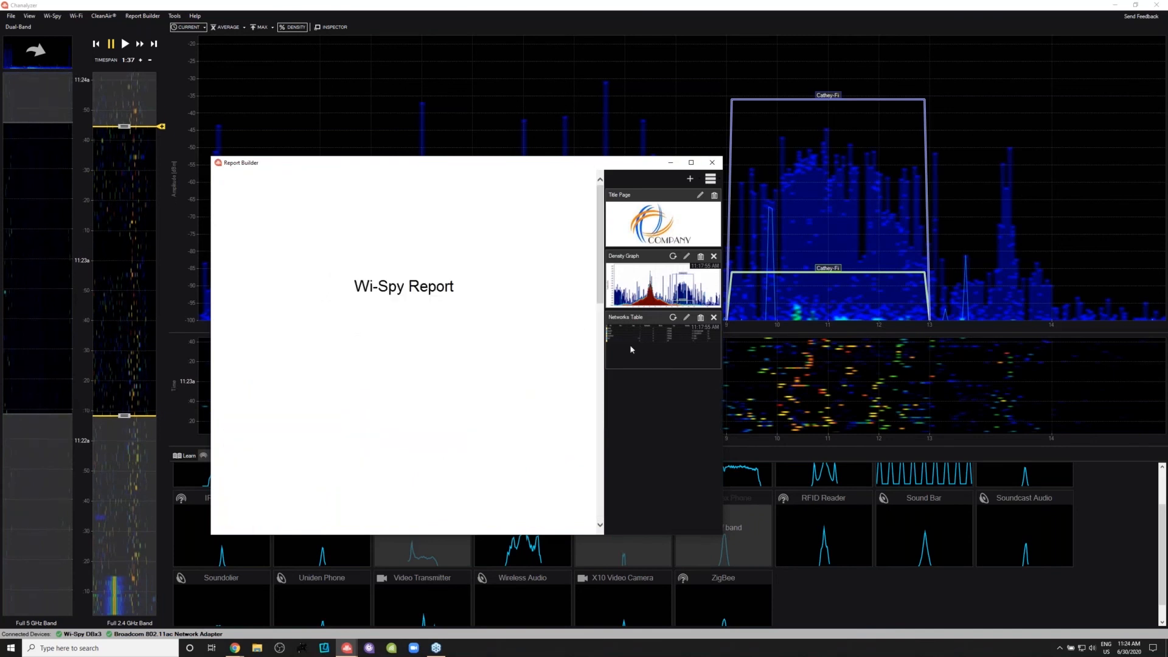
# - Add a density graph and a networks table for the current 2.4 GHz time window to the report
pyautogui.click(689, 178)
pyautogui.click(704, 196)
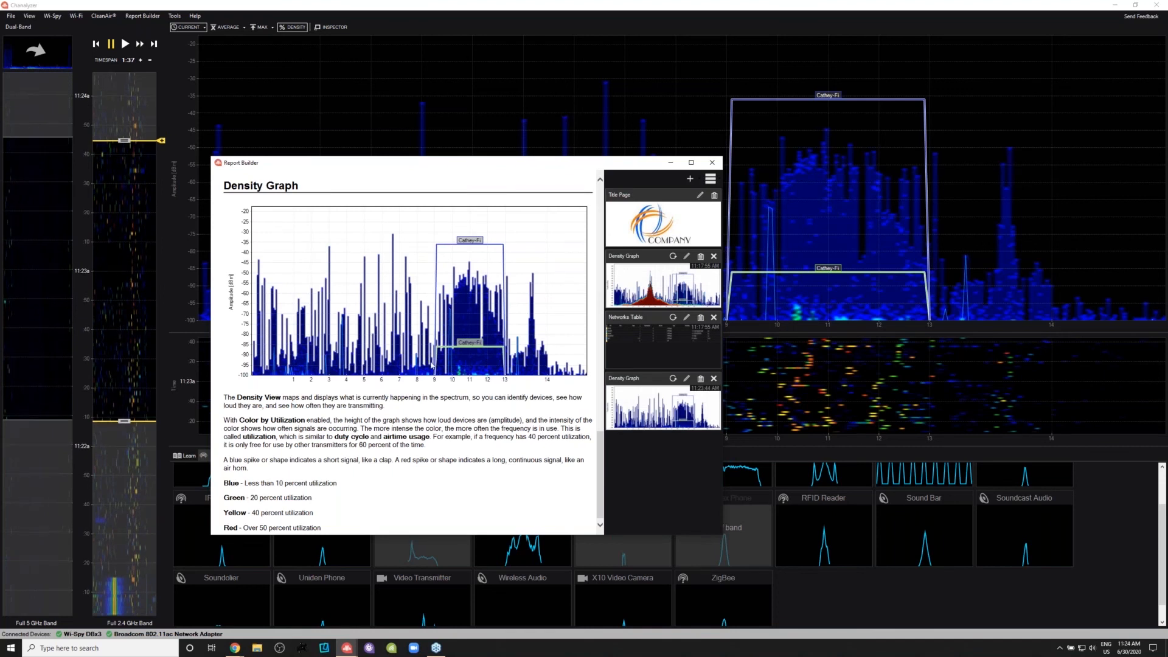
pyautogui.click(689, 178)
pyautogui.click(730, 237)
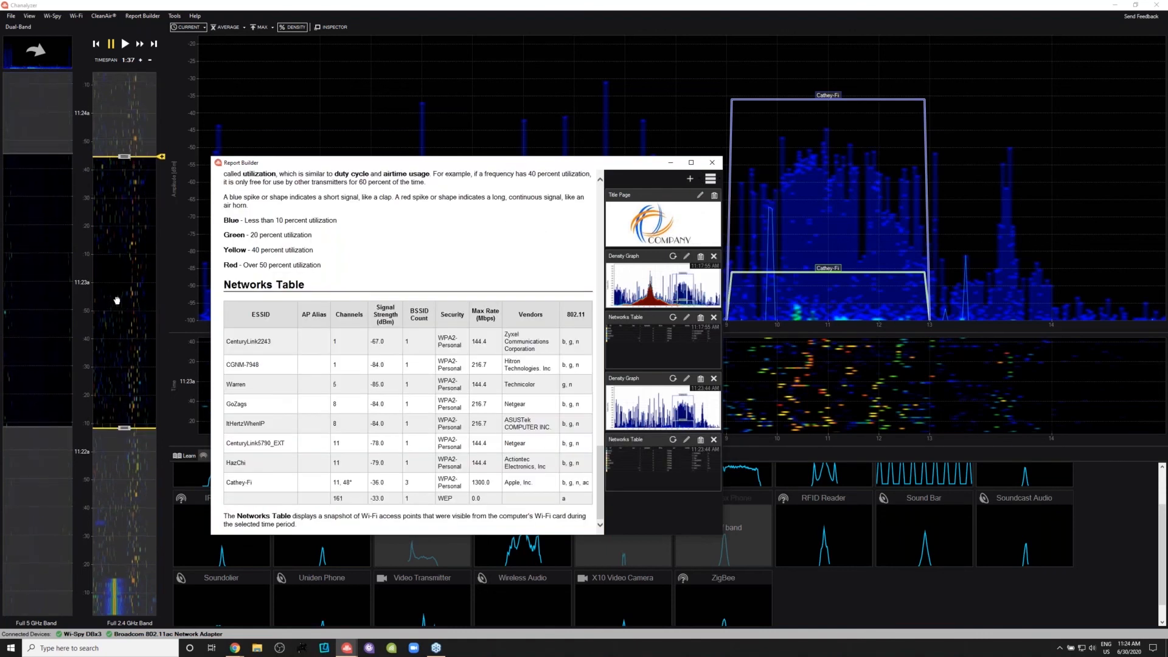
# - Move the 2.4 GHz time window up to the newest data and extend its start back to just after the recorded interference
pyautogui.click(124, 153)
pyautogui.moveTo(123, 154); pyautogui.dragTo(131, 70)
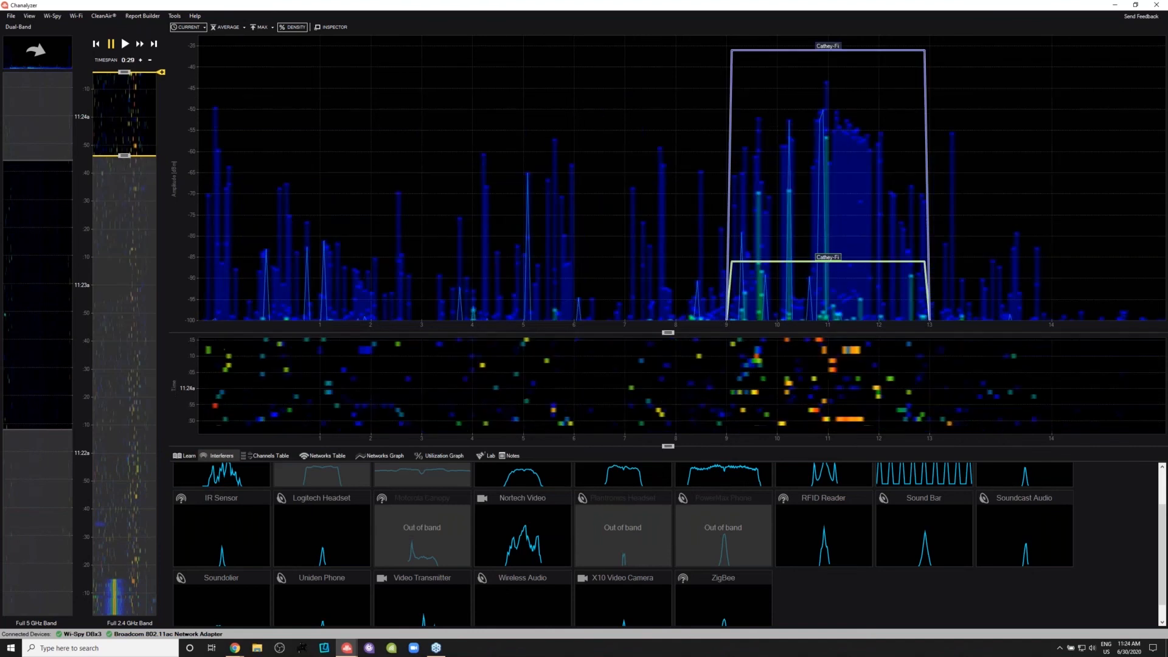
pyautogui.moveTo(125, 159); pyautogui.dragTo(125, 551)
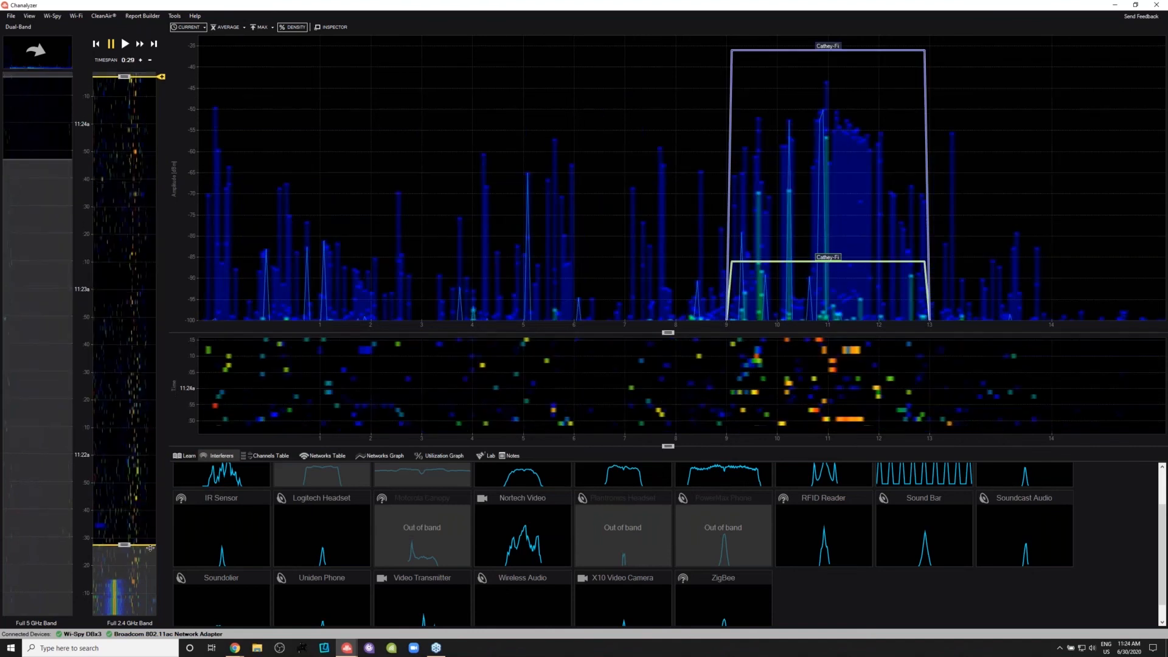
# - Open the networks table and overlay all listed networks on the 2.4 GHz density graph
pyautogui.click(323, 456)
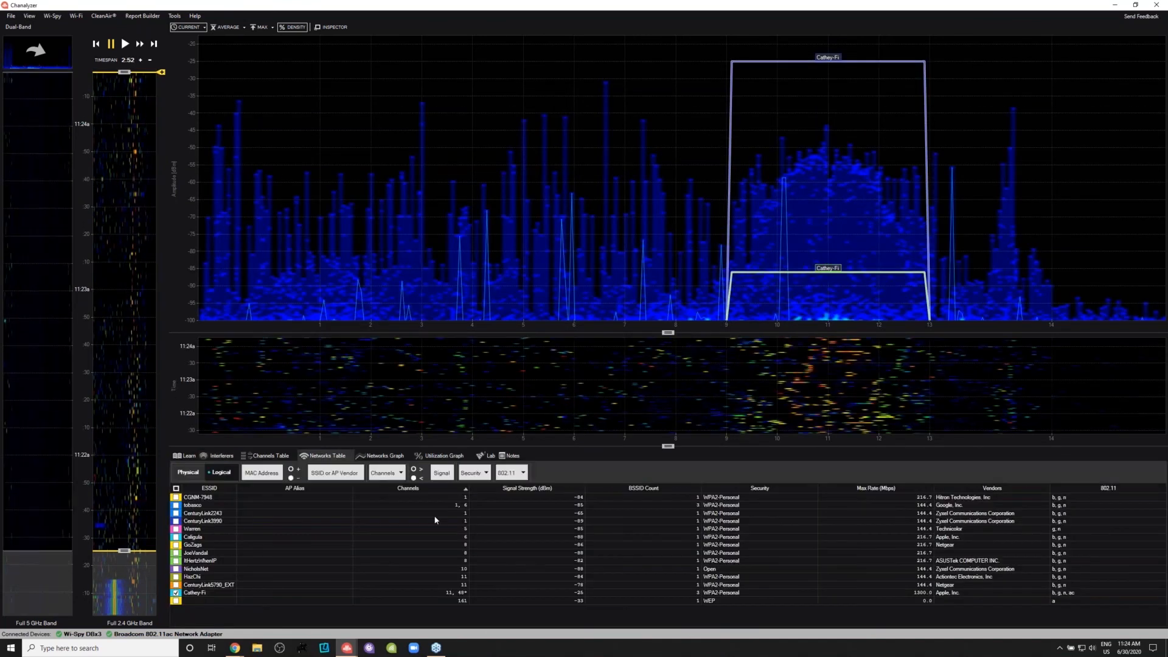
pyautogui.click(176, 489)
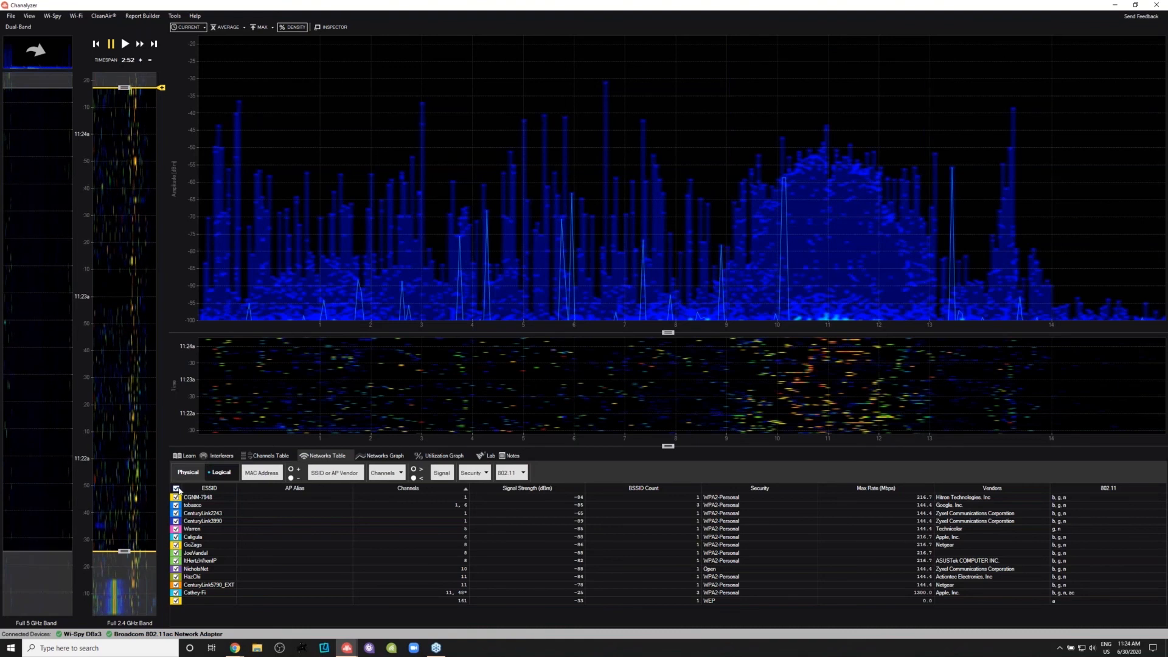
pyautogui.click(176, 488)
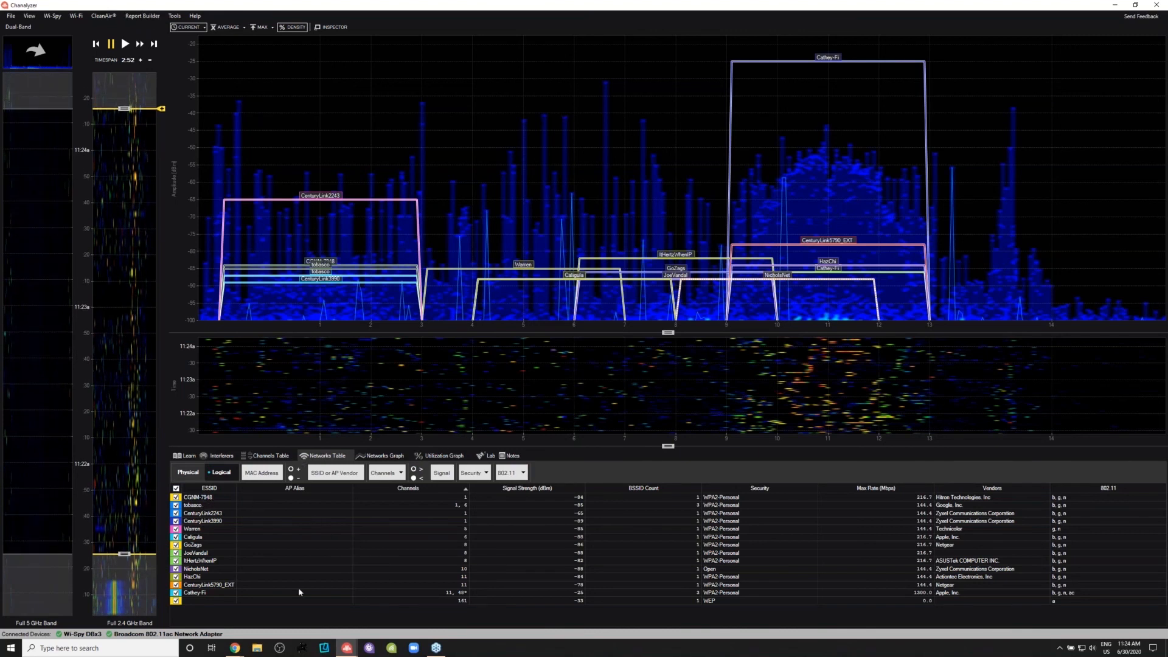
# - Bring up the report and remove its last networks table
pyautogui.moveTo(347, 647)
pyautogui.click(396, 605)
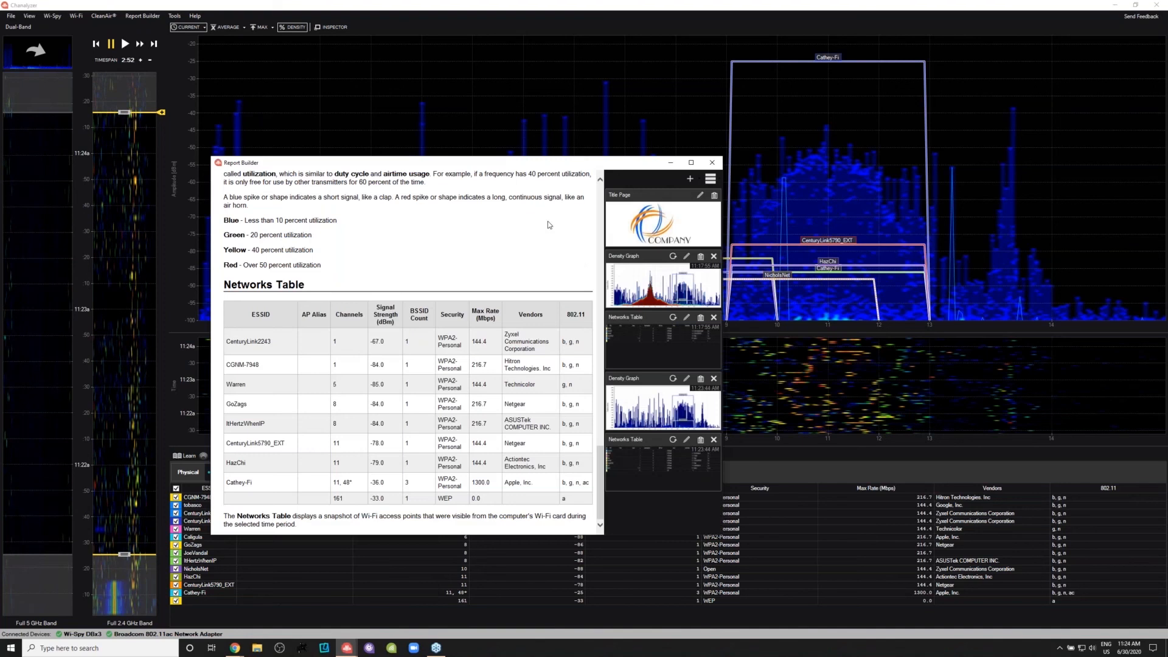
pyautogui.click(714, 439)
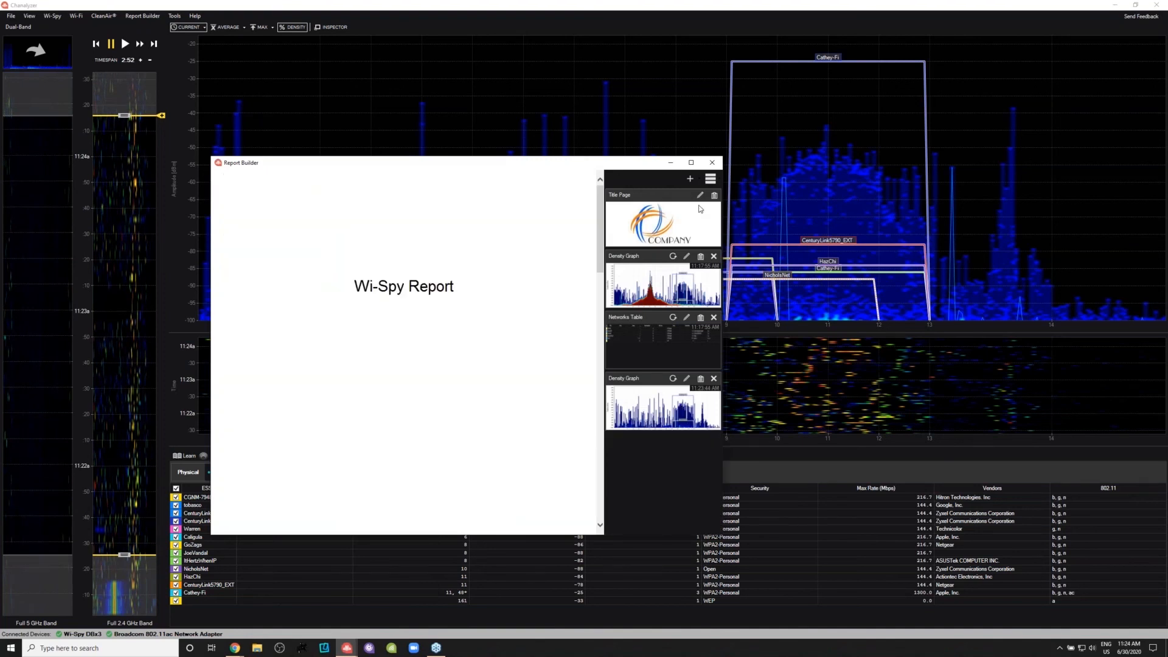
# - Add a fresh networks table for the current time window to the report, discarding the mistakenly added networks graph
pyautogui.click(691, 179)
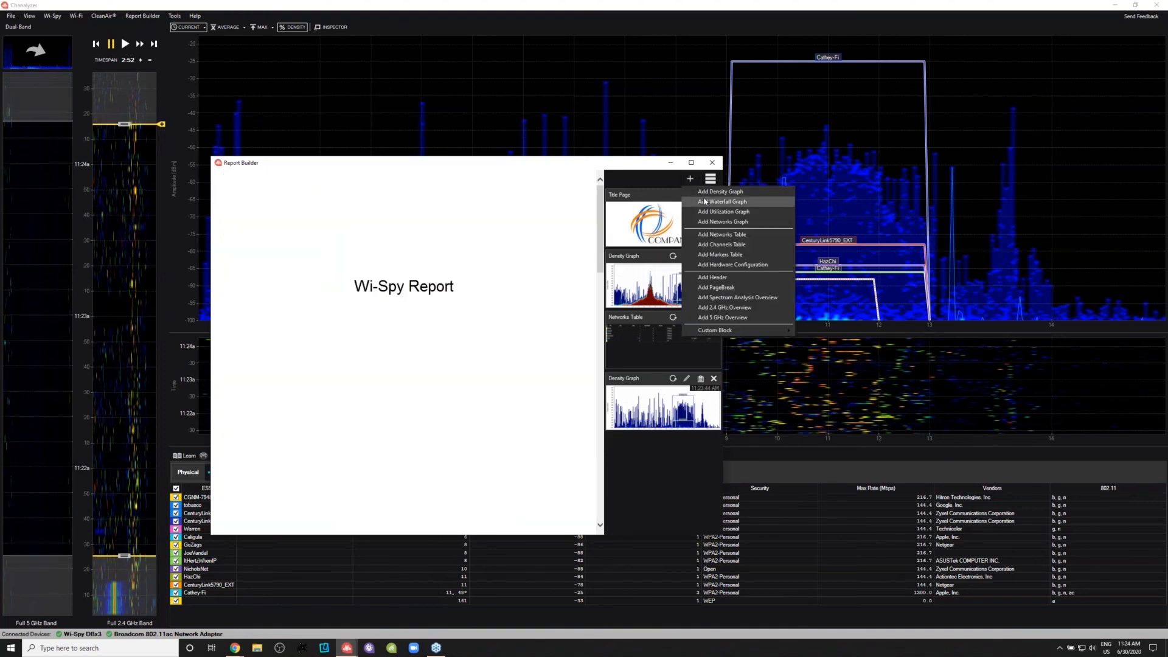
pyautogui.click(717, 222)
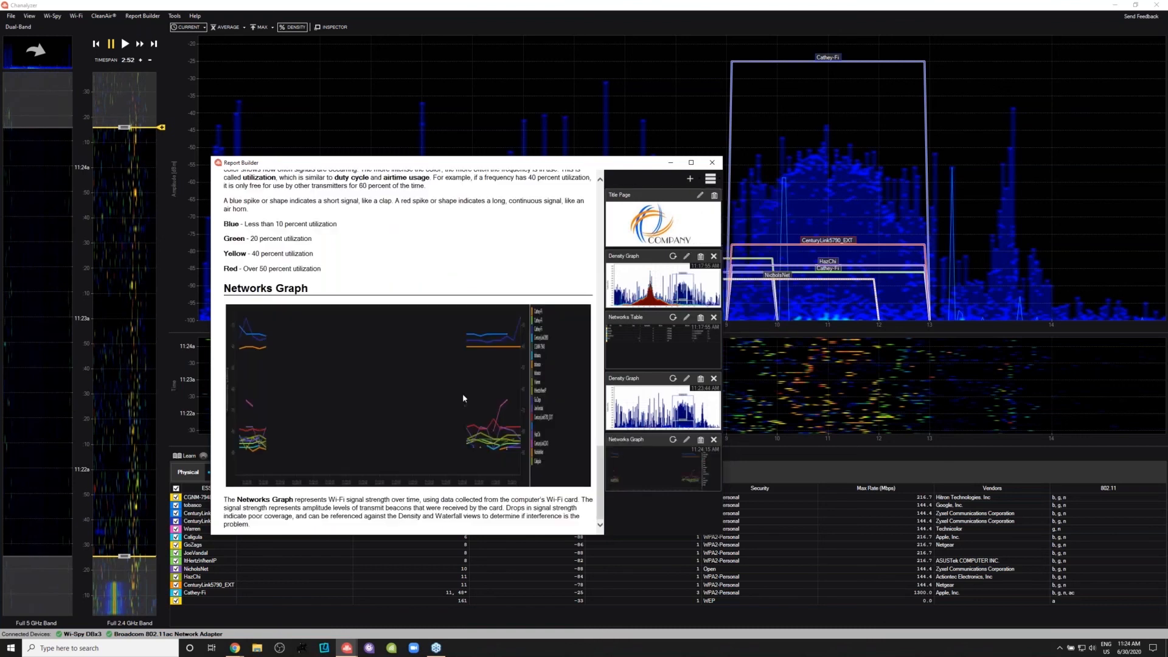
pyautogui.click(690, 179)
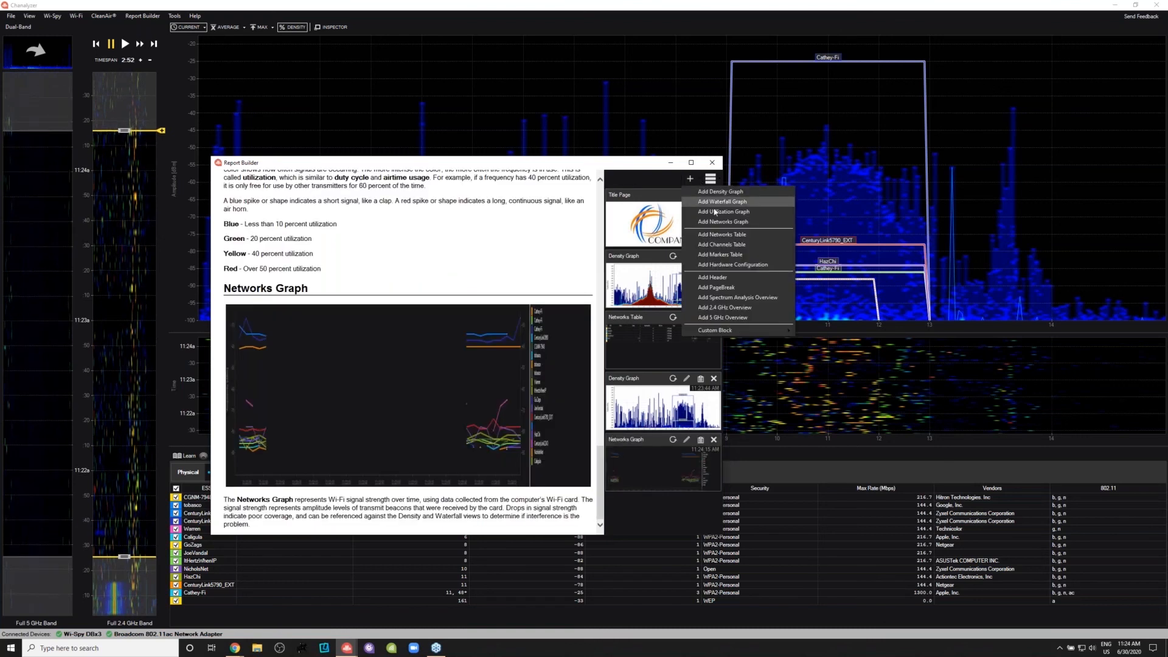
pyautogui.click(715, 235)
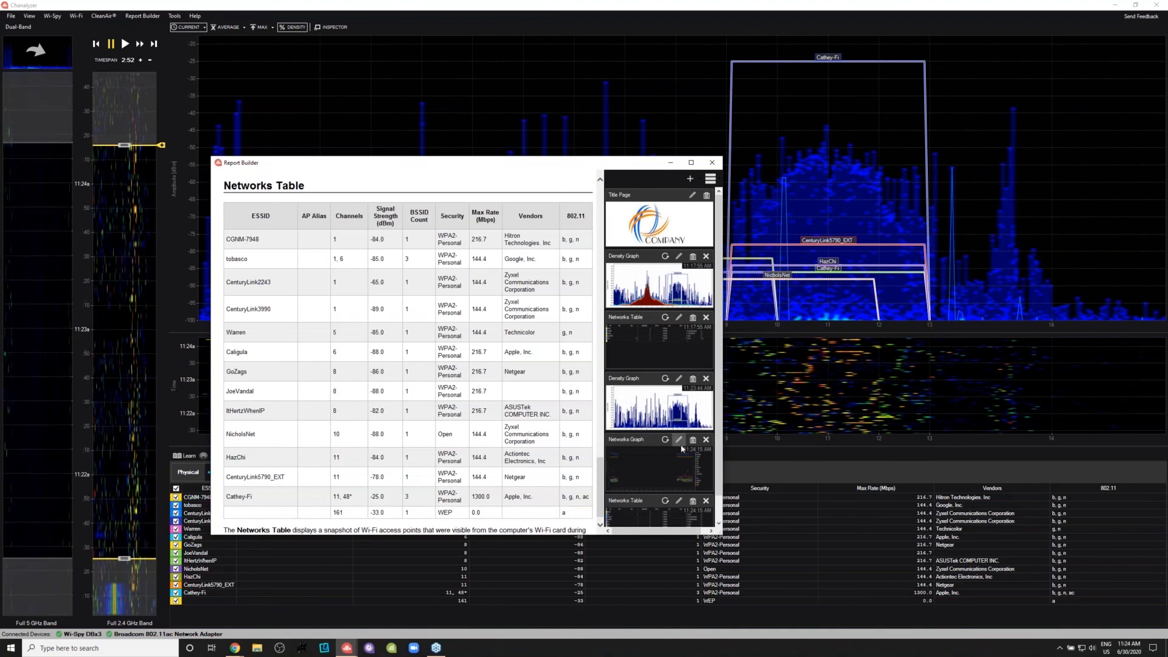
pyautogui.click(706, 440)
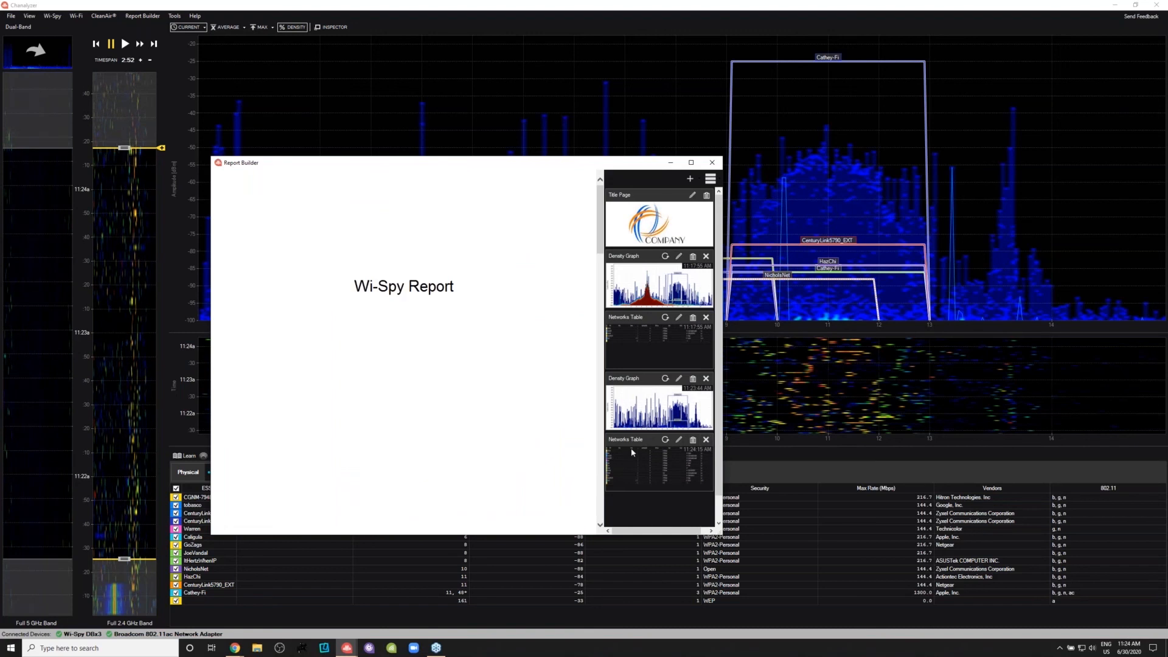
# - Delete the opening Density View paragraph from the description of the report's second density graph
pyautogui.moveTo(602, 417)
pyautogui.mouseDown()
pyautogui.moveTo(601, 369)
pyautogui.moveTo(604, 495)
pyautogui.moveTo(590, 418)
pyautogui.mouseUp()
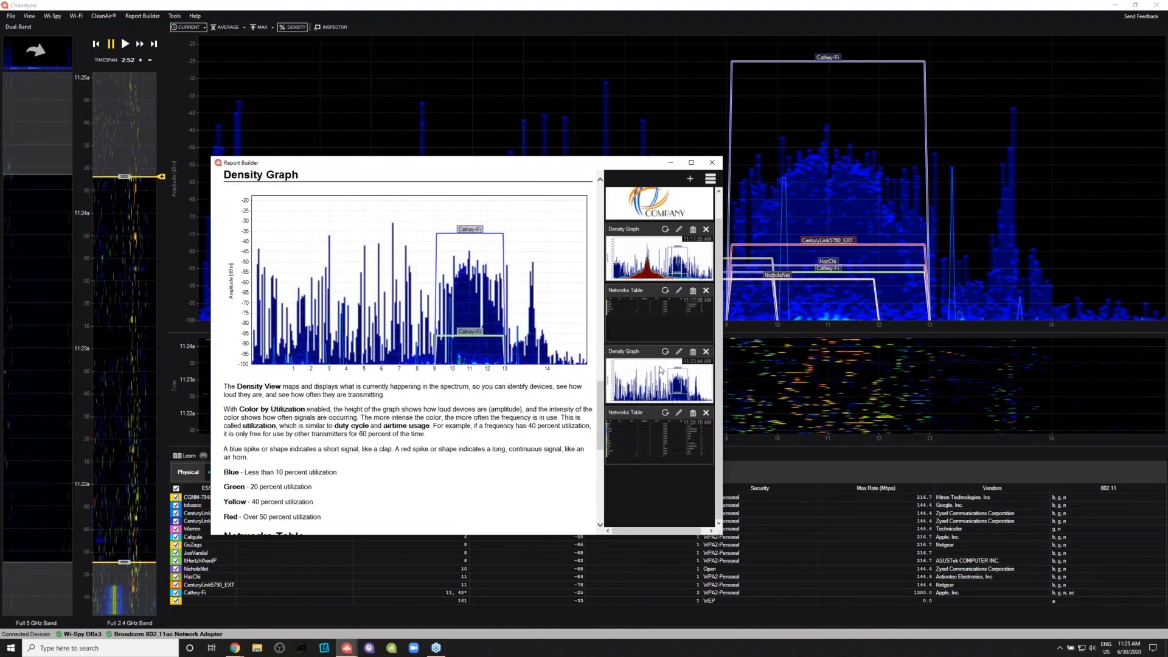
pyautogui.click(679, 351)
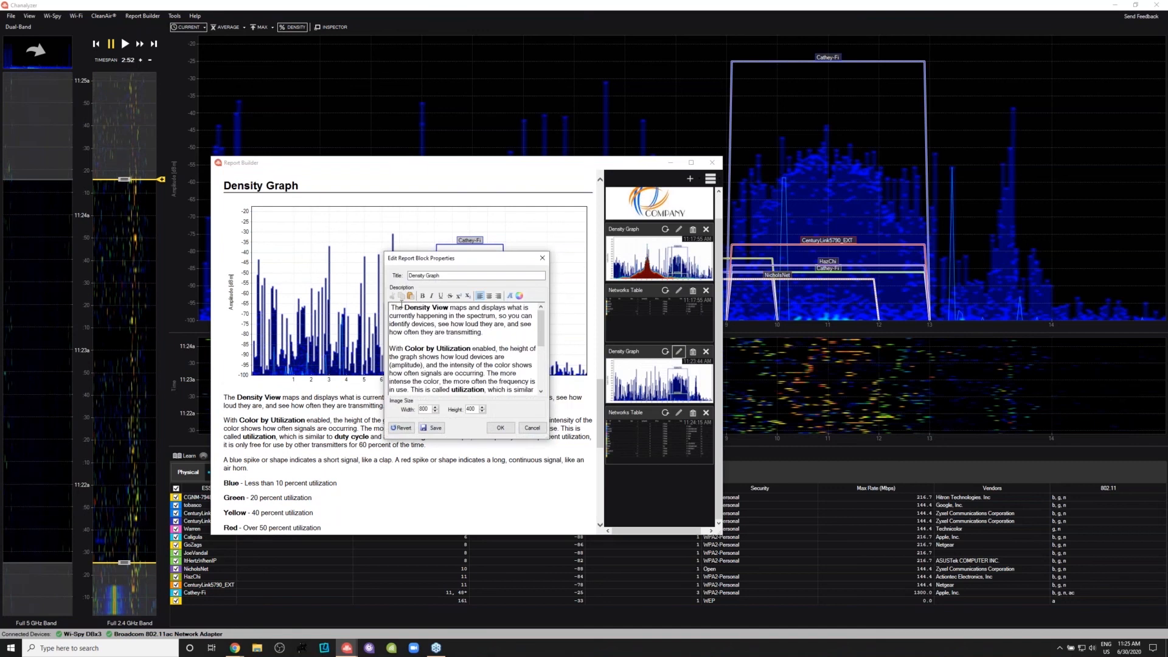
pyautogui.moveTo(390, 308); pyautogui.dragTo(480, 338)
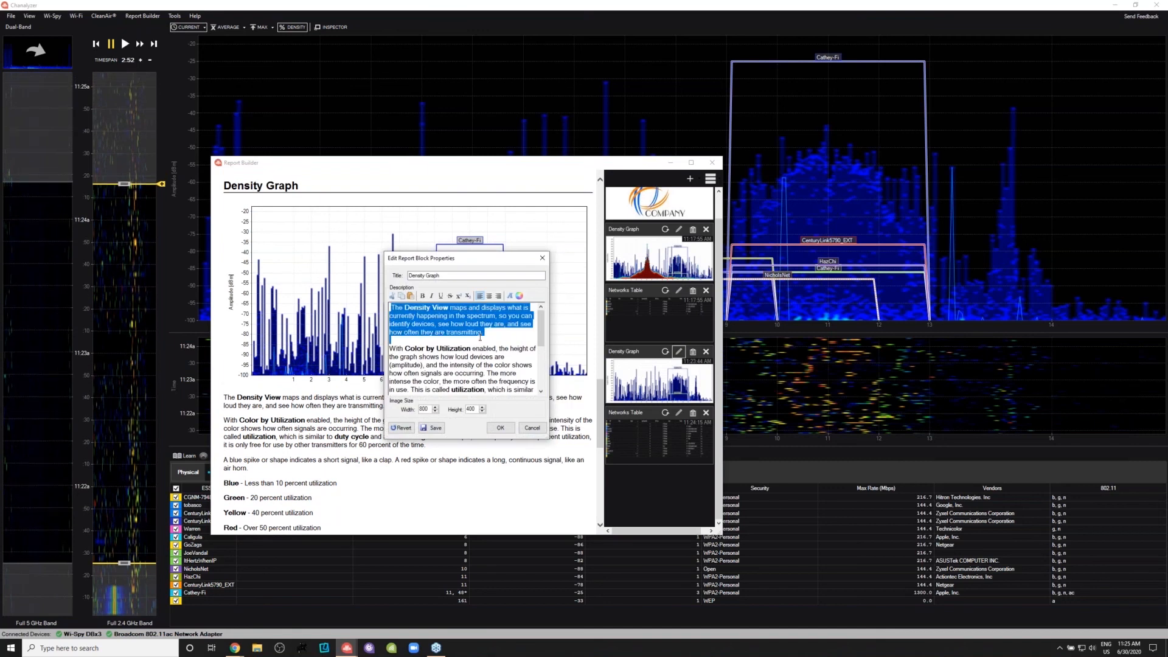
pyautogui.press('Delete')
pyautogui.click(498, 427)
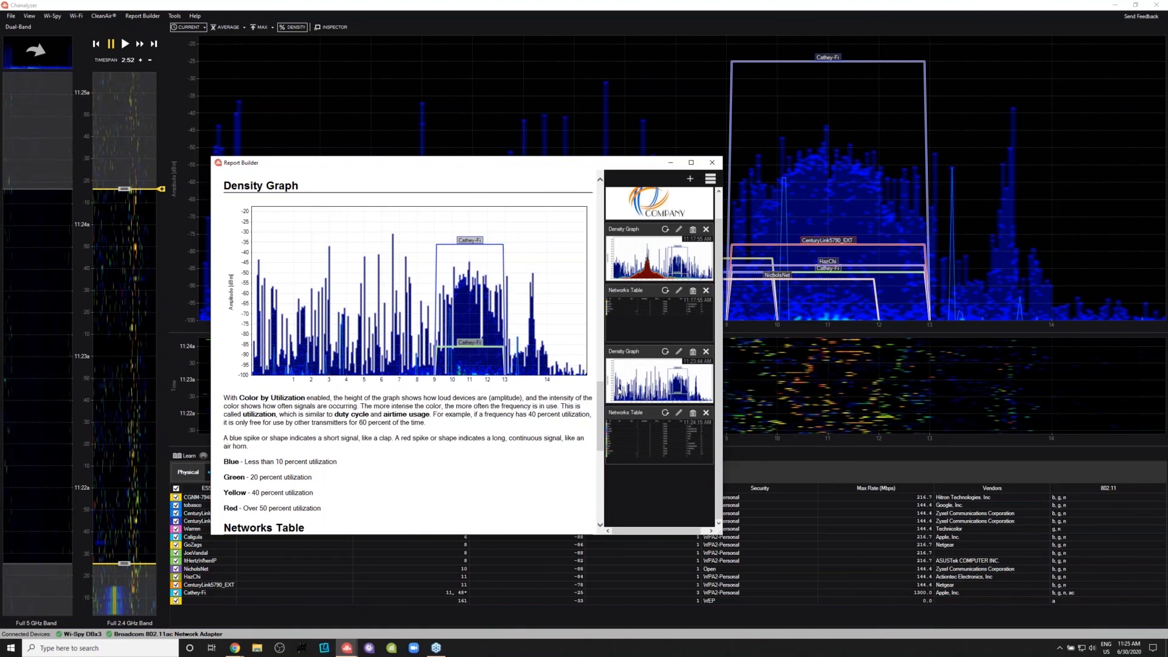
# - Review the report and its available block types, then close the report without saving it
pyautogui.moveTo(600, 398); pyautogui.dragTo(577, 397)
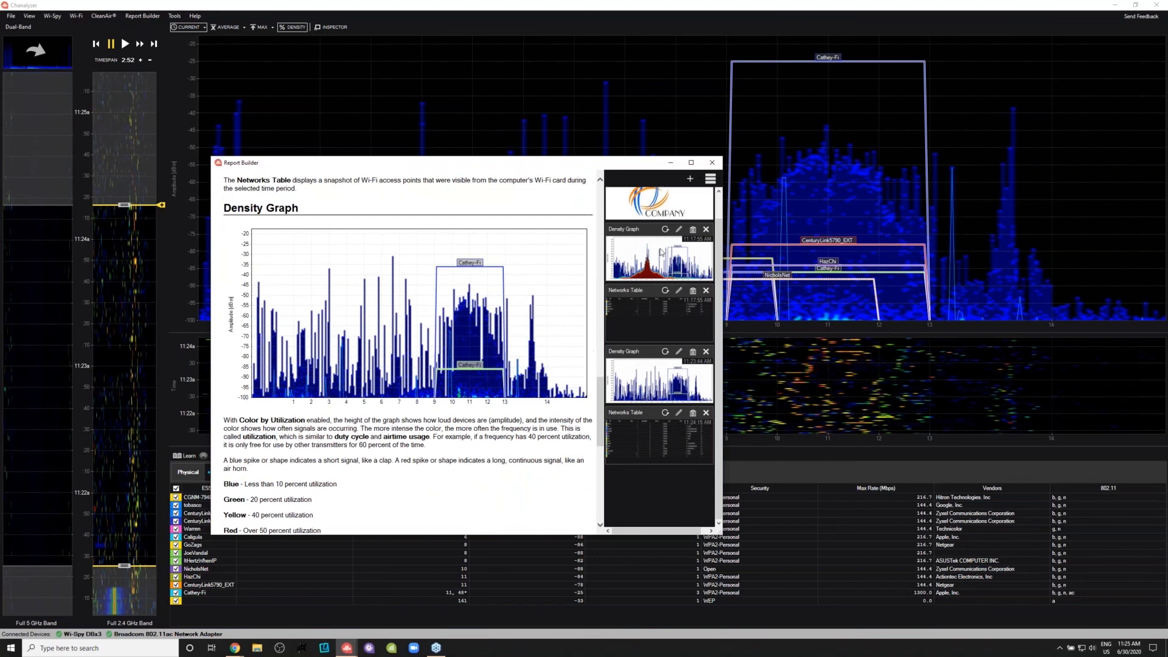
pyautogui.click(690, 179)
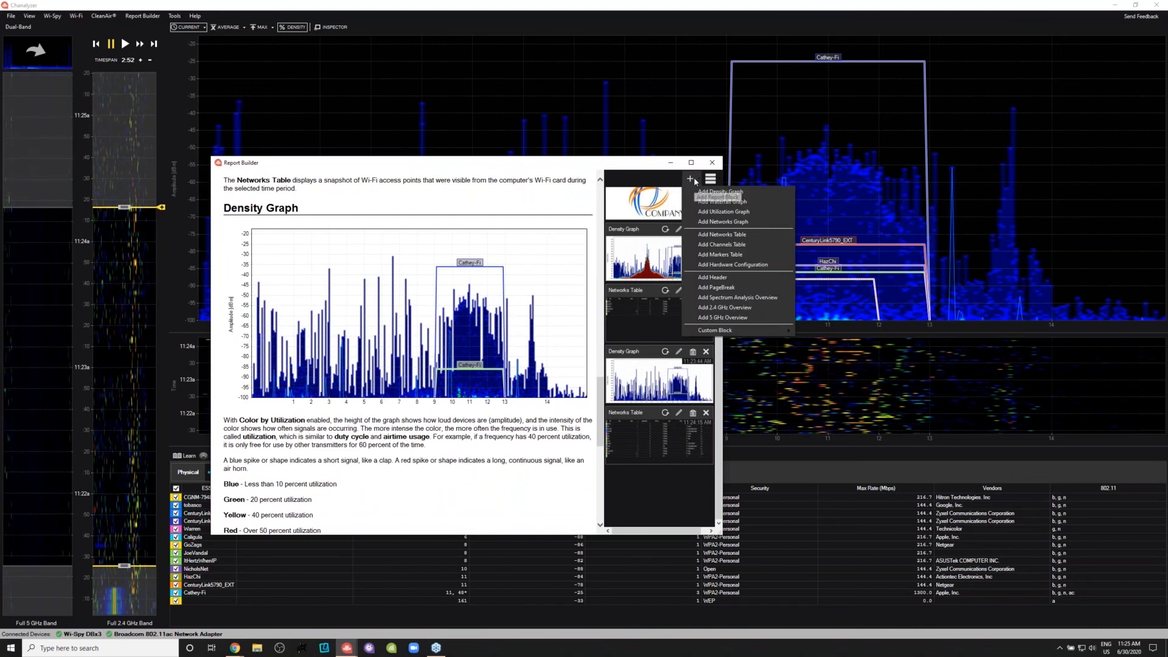
pyautogui.click(606, 164)
pyautogui.moveTo(605, 164); pyautogui.dragTo(597, 169)
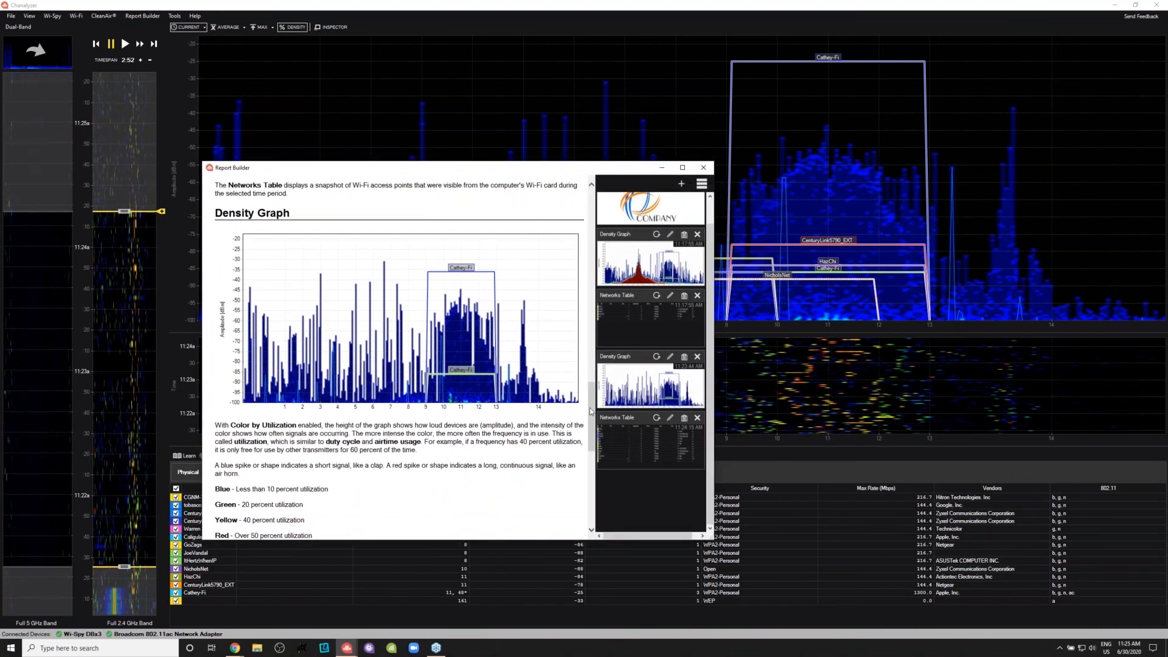
pyautogui.click(703, 167)
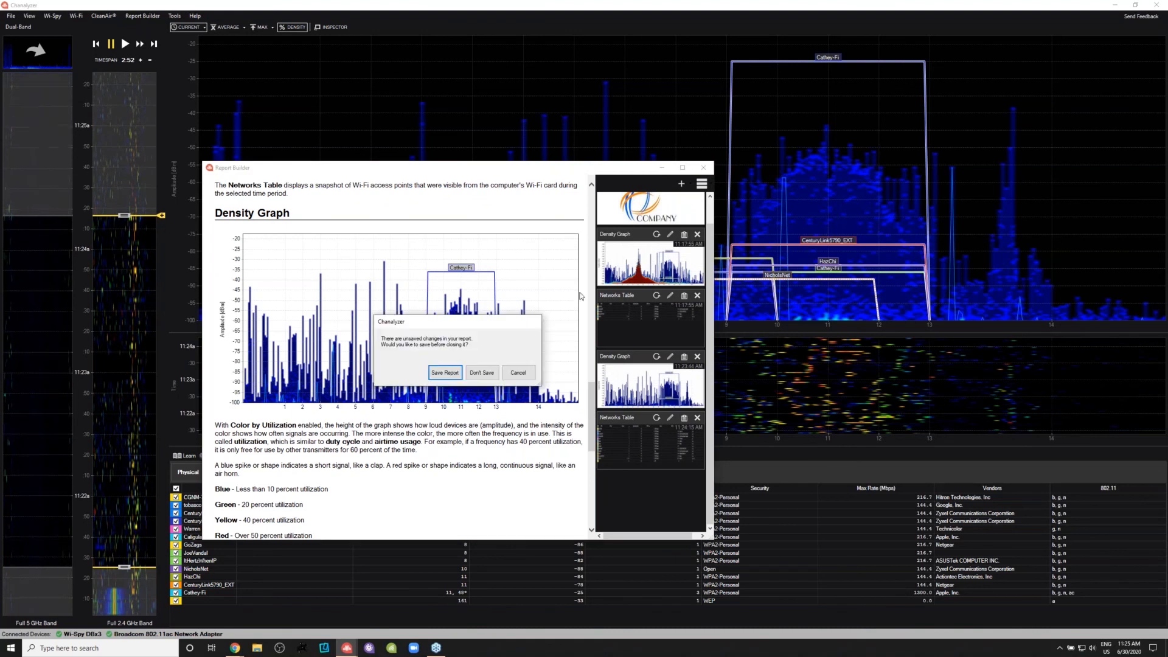
pyautogui.click(473, 377)
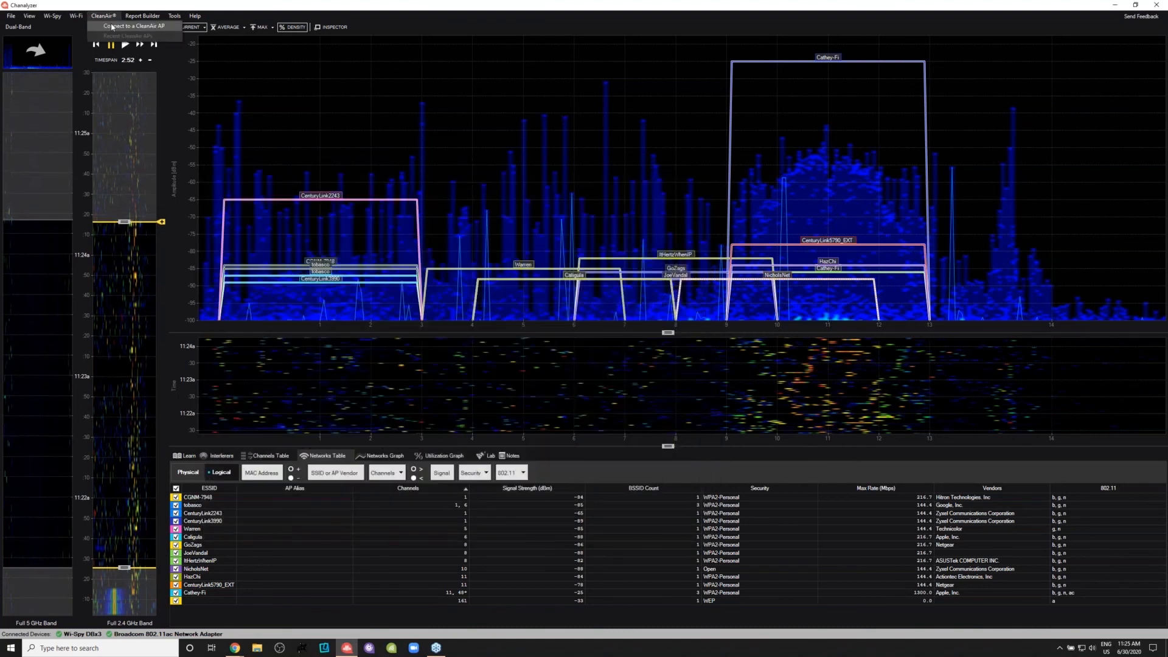
# - View the connection settings for a CleanAir access point and dismiss them without connecting
pyautogui.click(112, 28)
pyautogui.moveTo(239, 128); pyautogui.dragTo(527, 77)
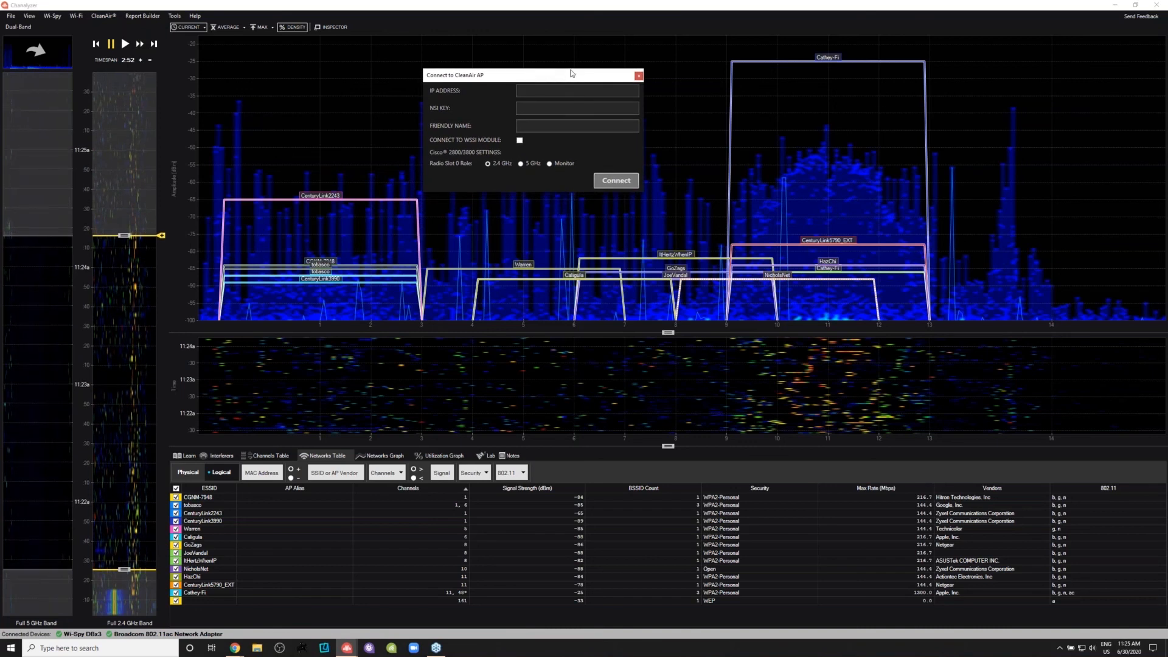
pyautogui.click(638, 77)
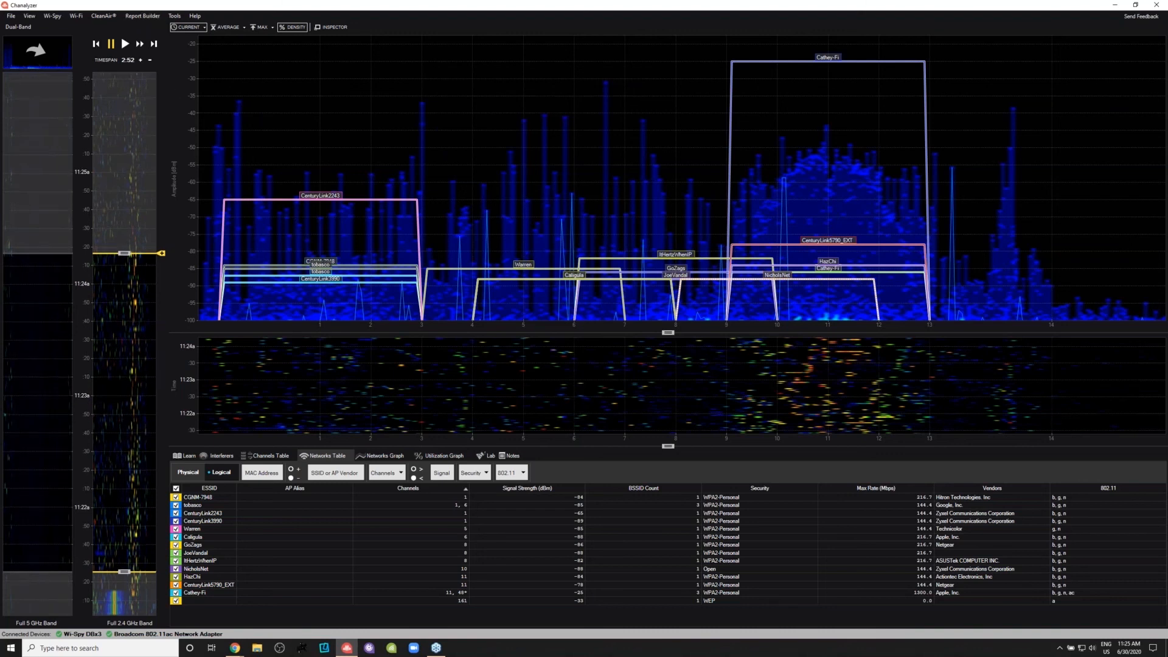
# - Briefly overlay the average and max traces on the density graph and hide them again
pyautogui.click(230, 28)
pyautogui.click(261, 28)
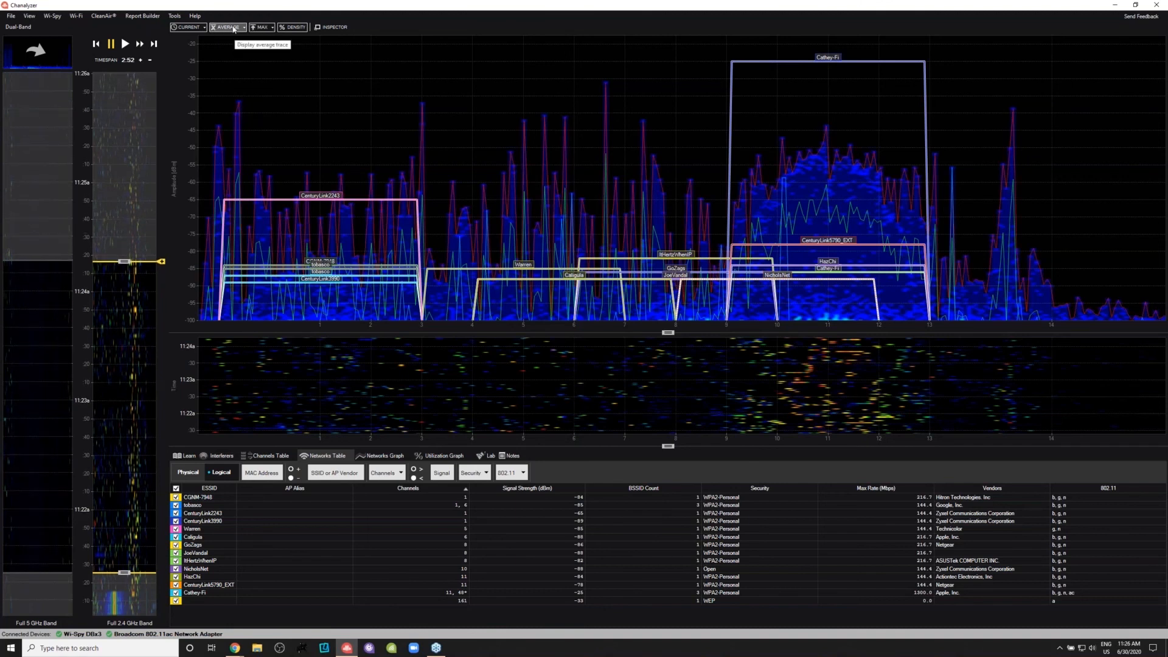
pyautogui.click(233, 28)
pyautogui.click(261, 28)
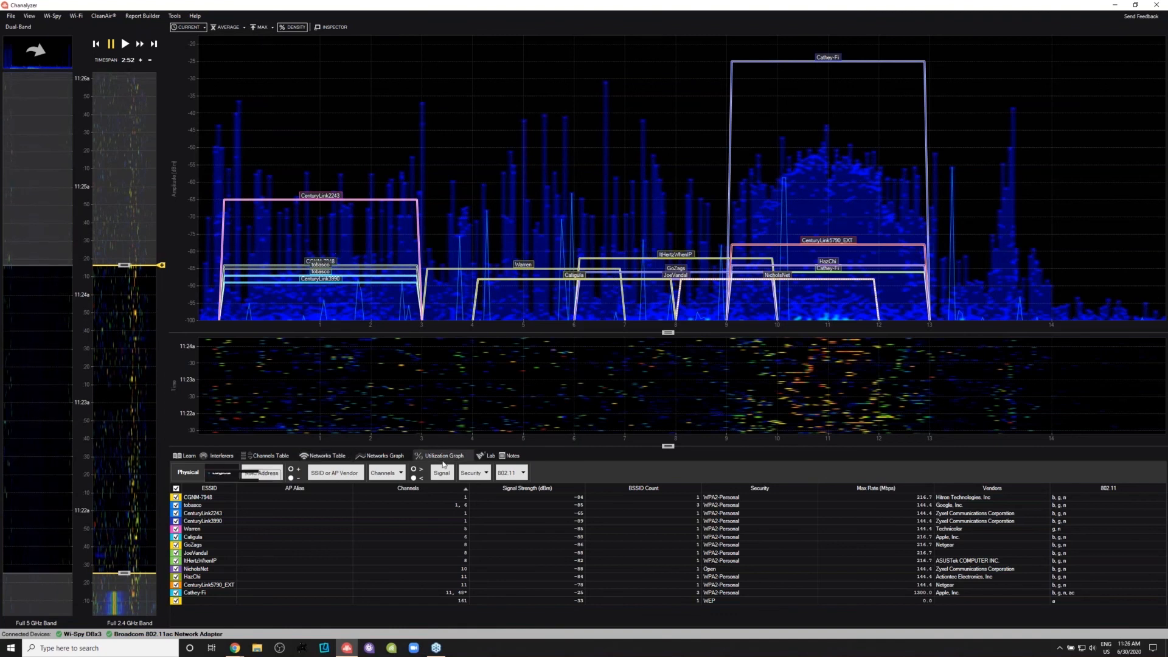
# - Open the utilization graph and lower its amplitude threshold to -100 dBm
pyautogui.click(442, 456)
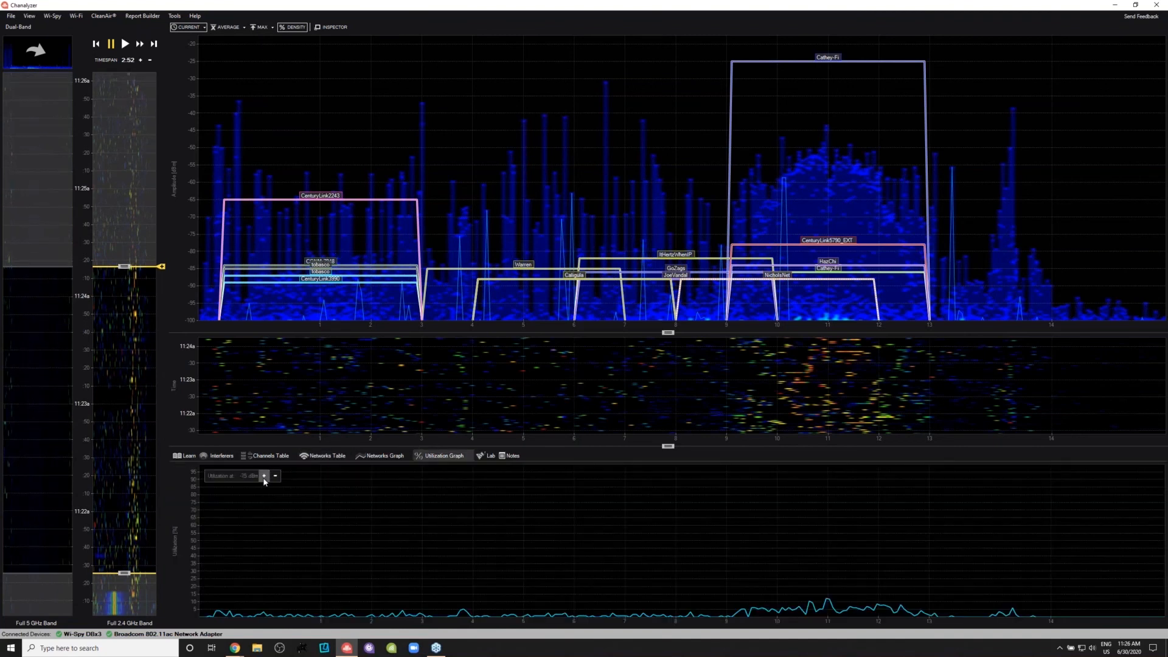
pyautogui.click(275, 476)
pyautogui.click(274, 476)
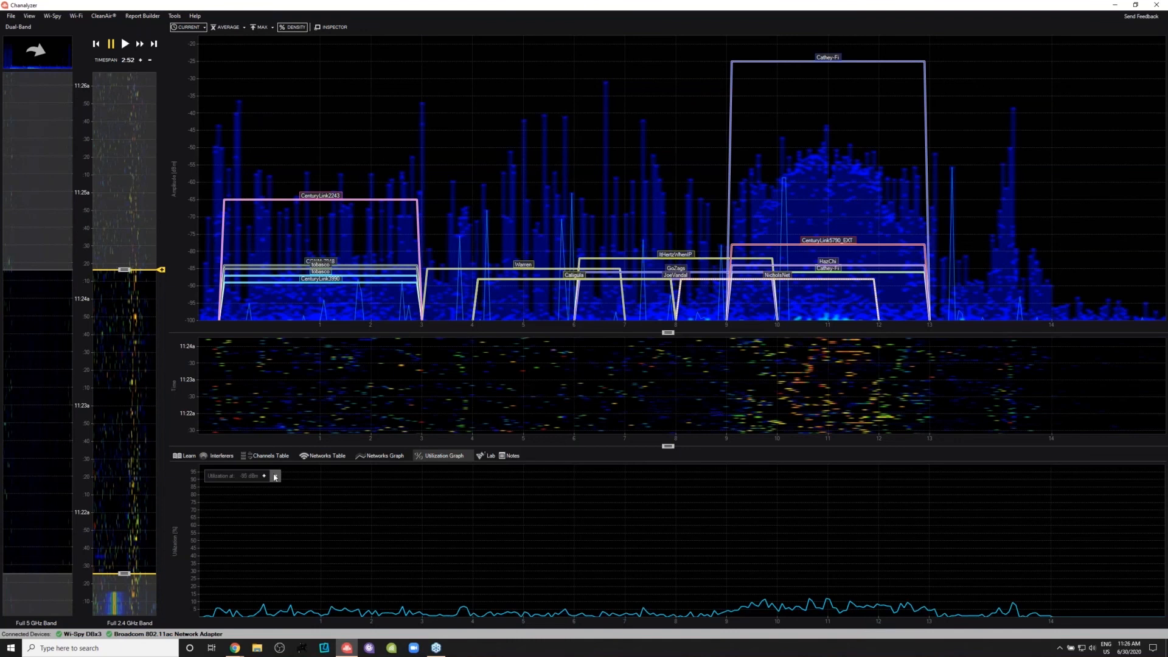
pyautogui.click(275, 477)
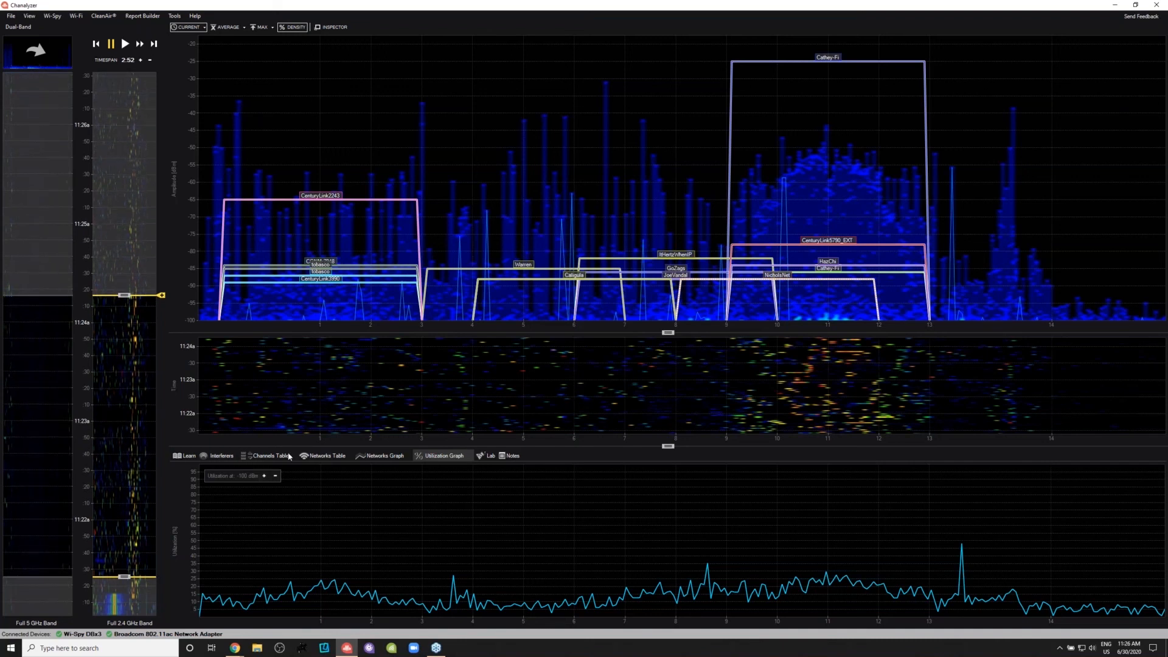
# - List the networks by physical radio, overlay the 144.4 Mbps Cathey-Fi radio on channel 11, and compare it with the 216.7 Mbps one
pyautogui.click(321, 458)
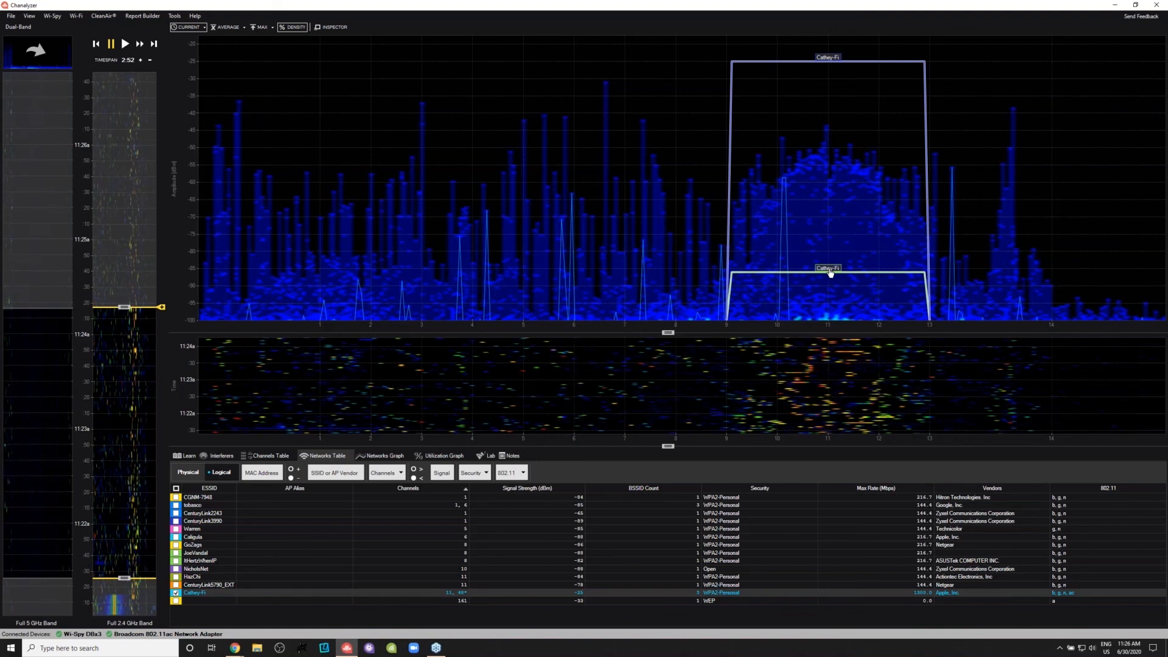
pyautogui.click(189, 474)
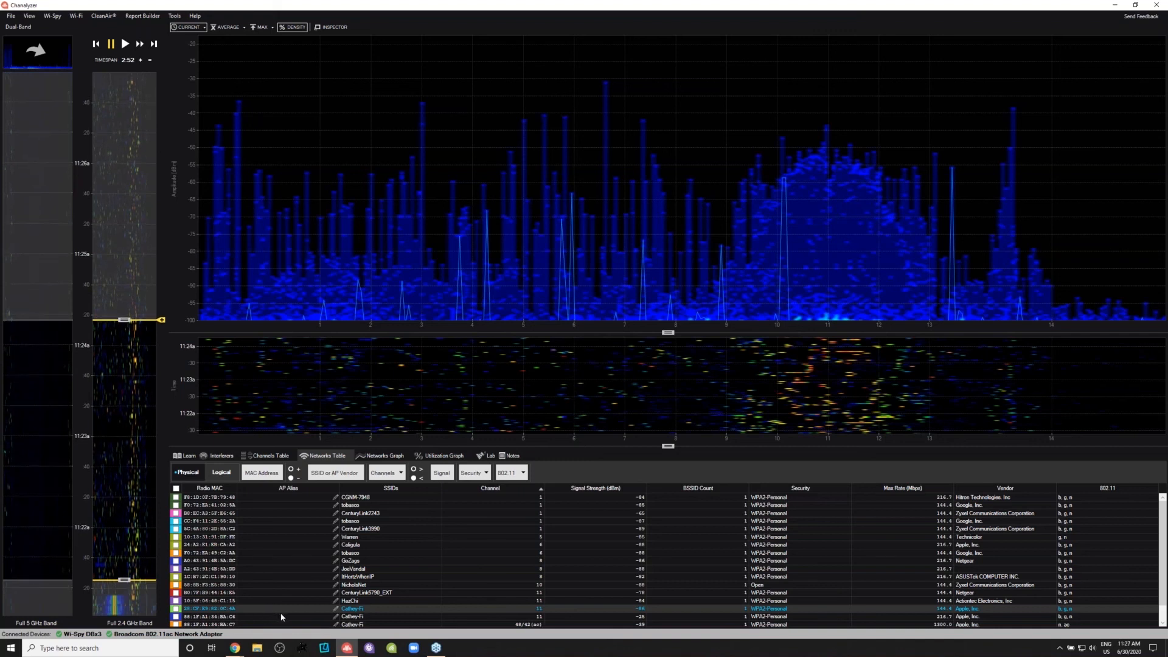
pyautogui.click(175, 608)
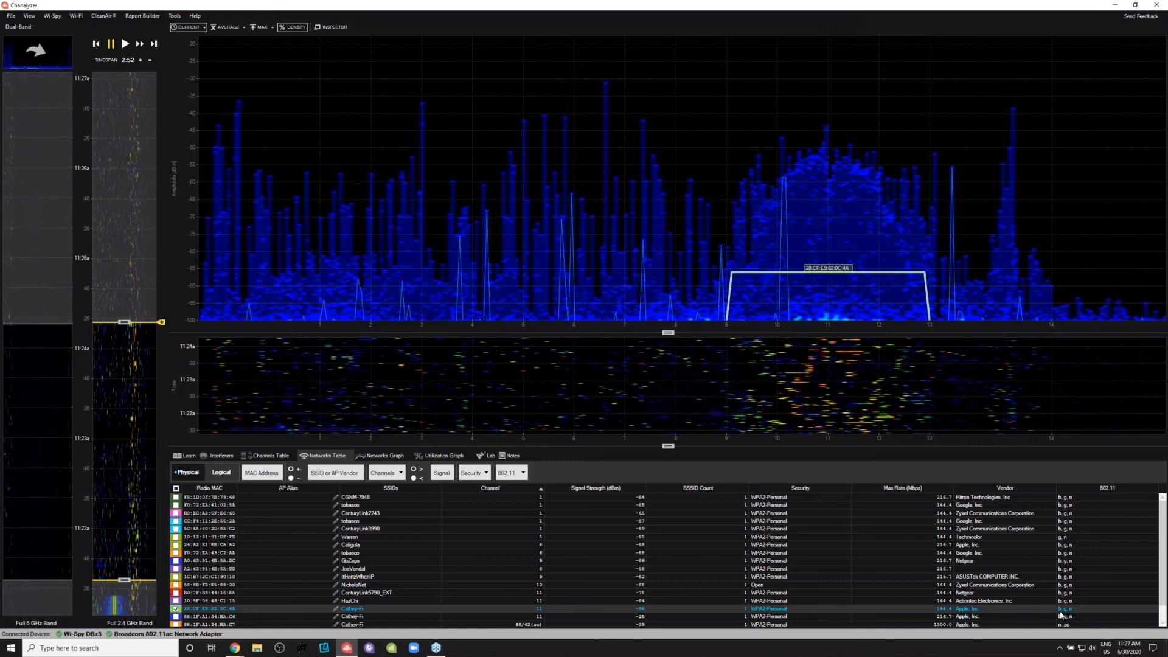
pyautogui.click(937, 617)
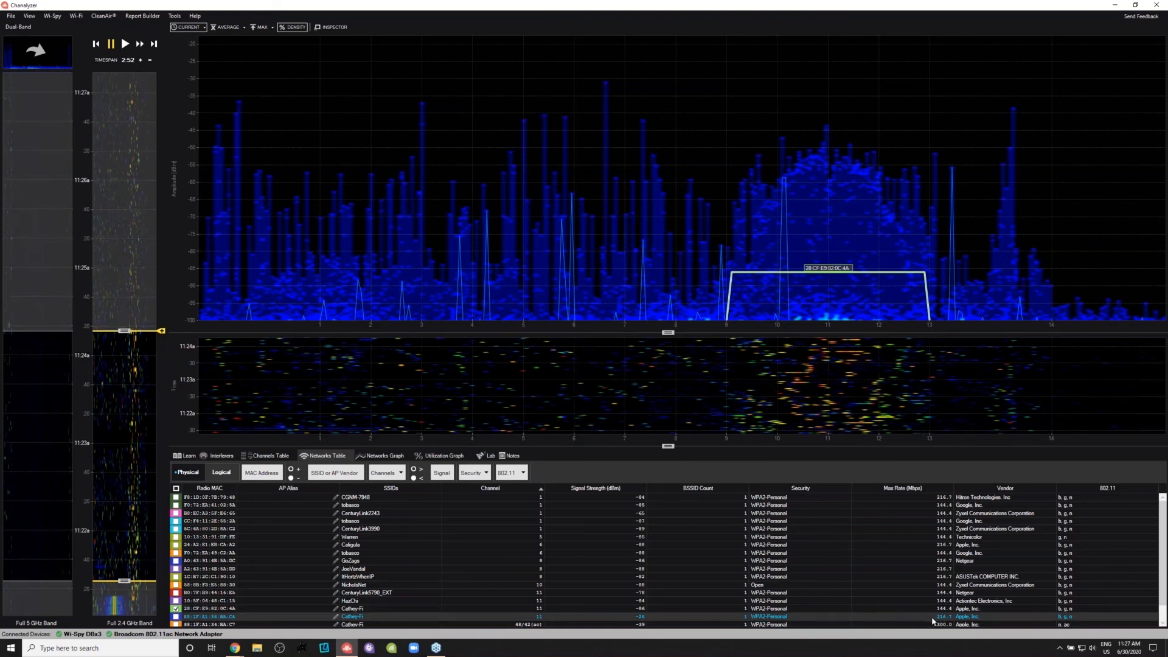
pyautogui.click(980, 610)
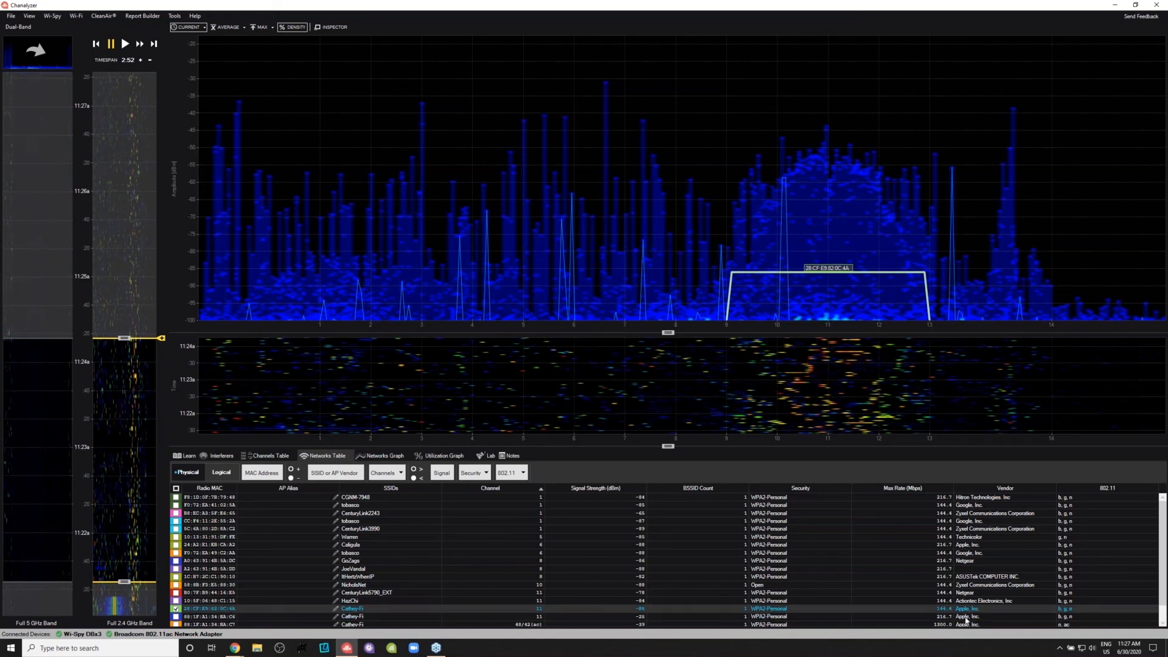
pyautogui.click(964, 617)
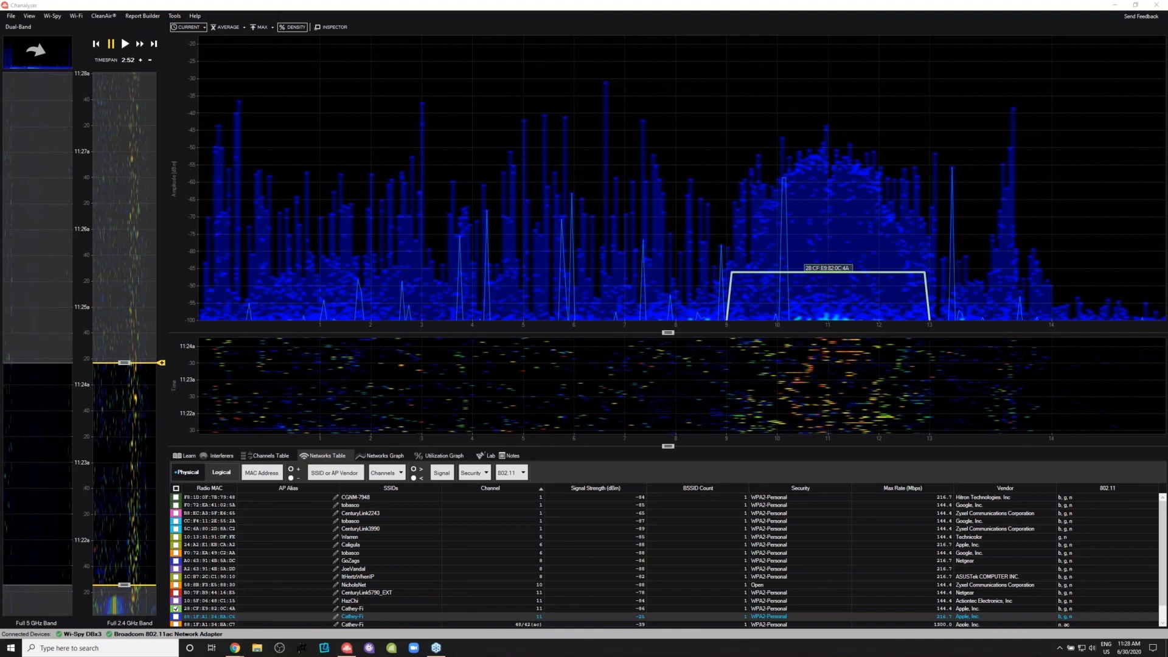
# - Circle the connected Wi-Spy DBx device on screen and draw an arrow pointing to it
pyautogui.moveTo(59, 621)
pyautogui.mouseDown()
pyautogui.moveTo(55, 643)
pyautogui.moveTo(91, 650)
pyautogui.moveTo(82, 611)
pyautogui.mouseUp()
pyautogui.moveTo(59, 504)
pyautogui.mouseDown()
pyautogui.moveTo(73, 609)
pyautogui.moveTo(86, 593)
pyautogui.mouseUp()
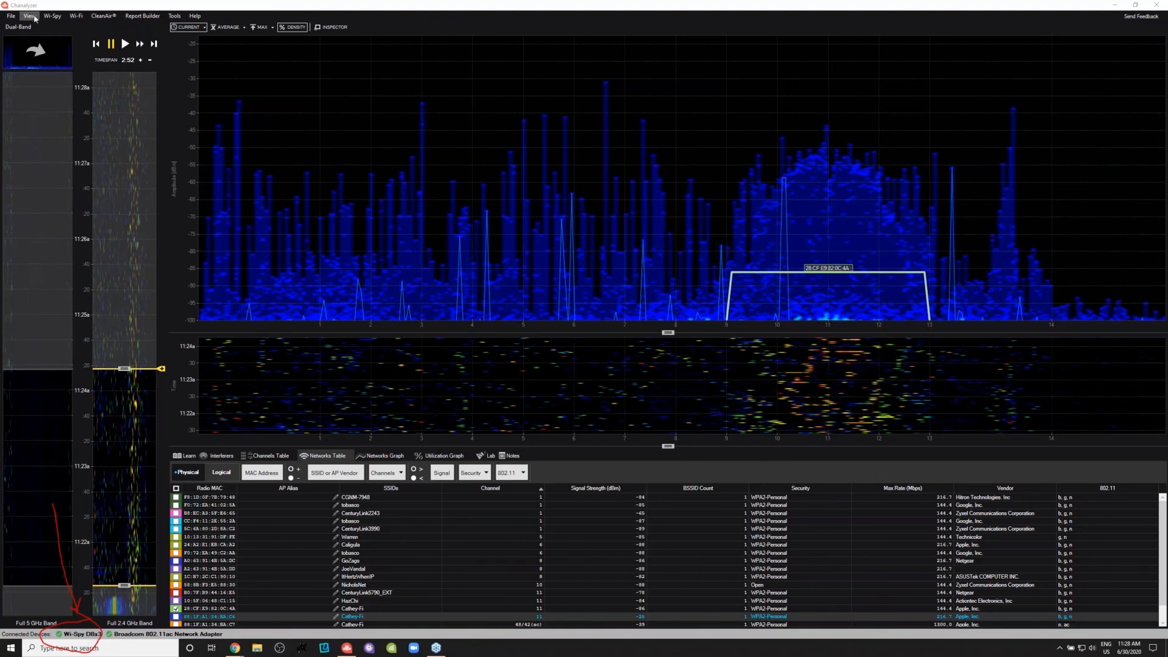
# - Open the recorded full 2.4 GHz session from 11:13 to 11:20 am and place its time window on the interference just before 11:18 am
pyautogui.click(31, 19)
pyautogui.click(39, 72)
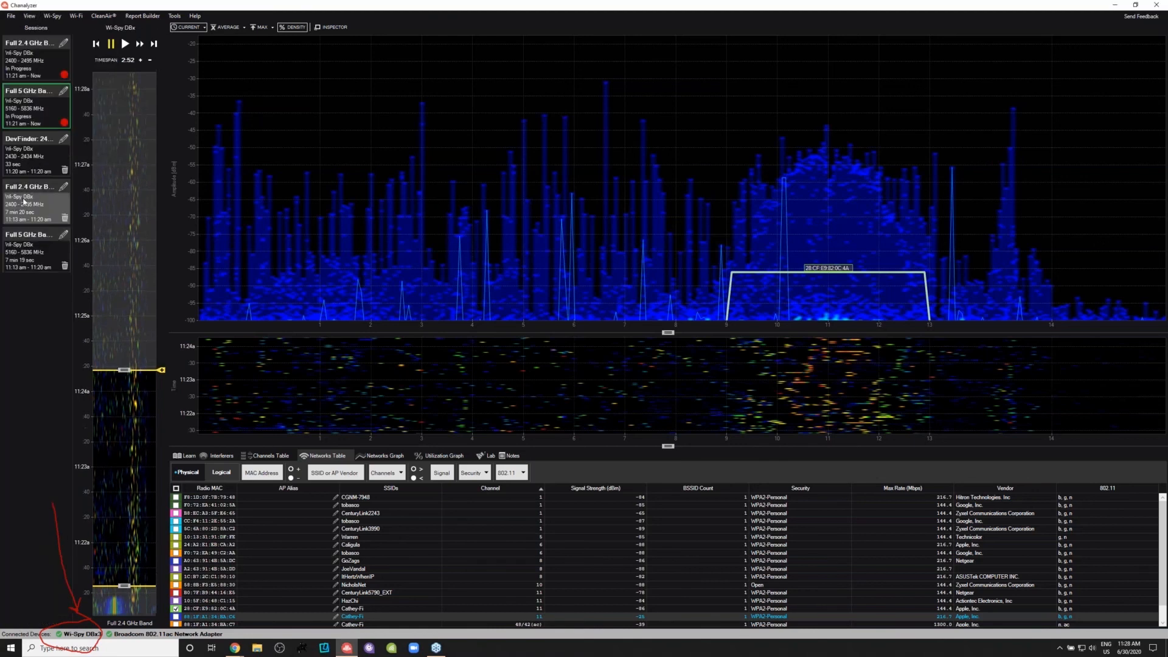
pyautogui.click(23, 196)
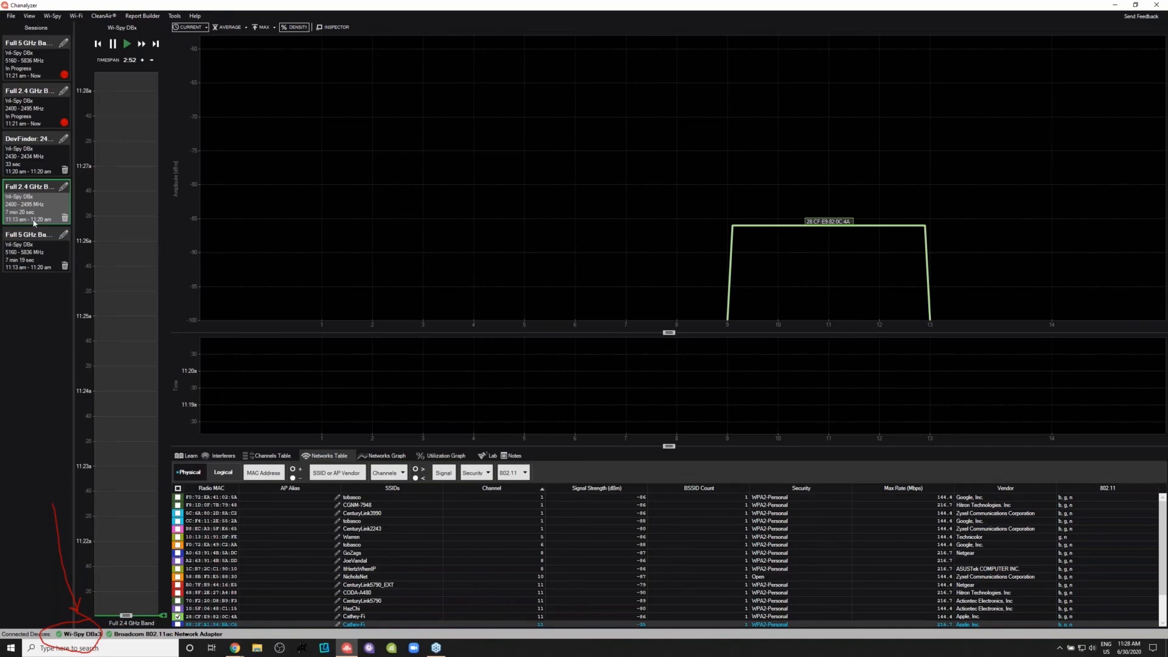
pyautogui.click(29, 252)
pyautogui.click(25, 205)
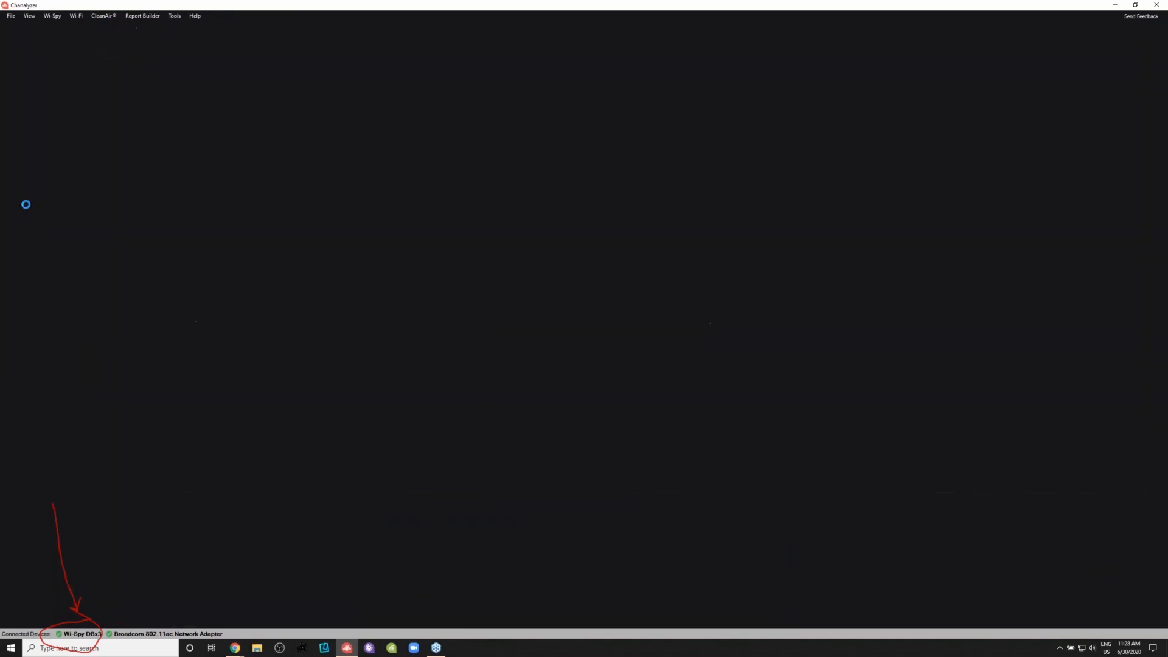
pyautogui.click(124, 270)
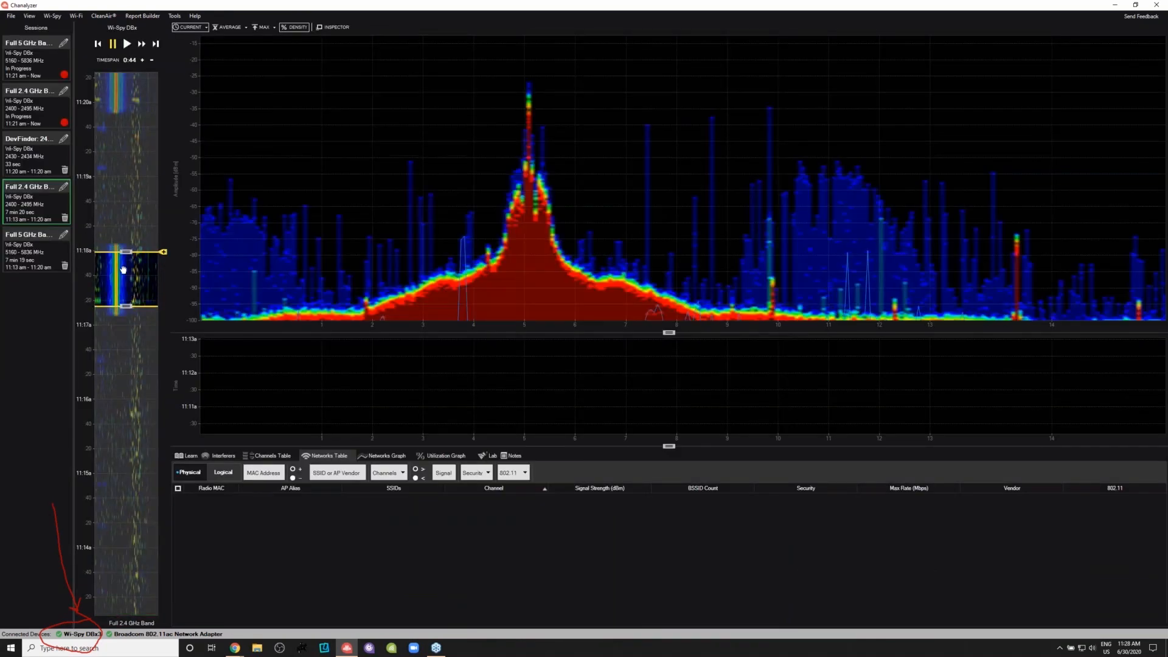
pyautogui.moveTo(123, 270); pyautogui.dragTo(123, 275)
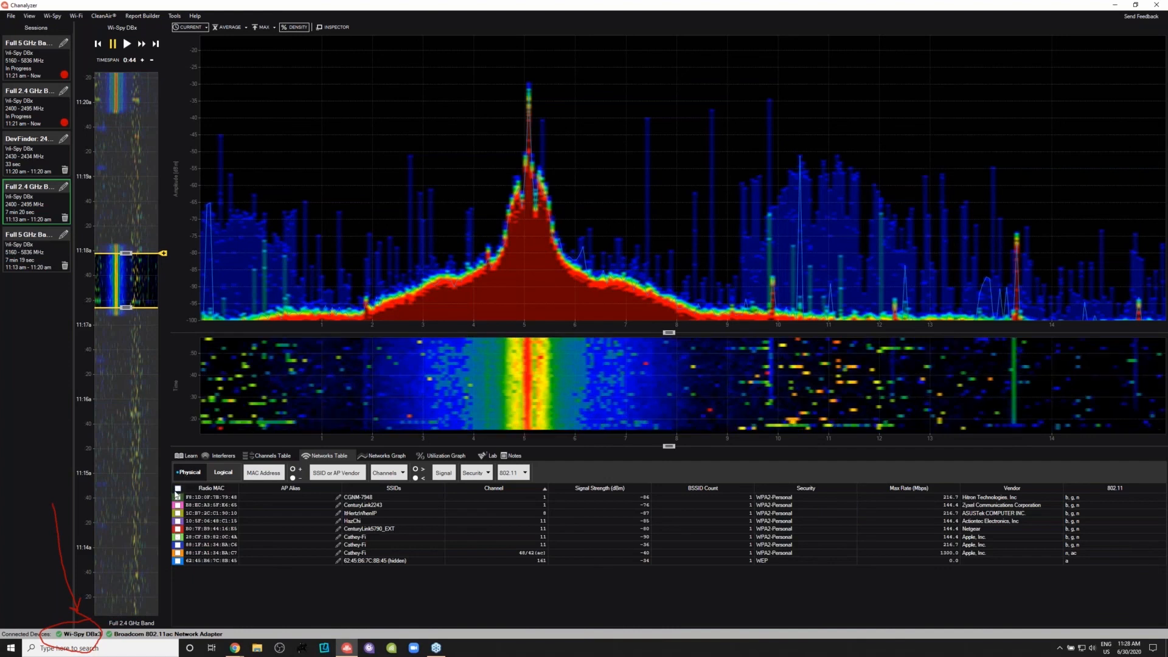
# - Overlay all physical radios from the recorded session on the density graph and switch the networks table to logical grouping
pyautogui.click(177, 487)
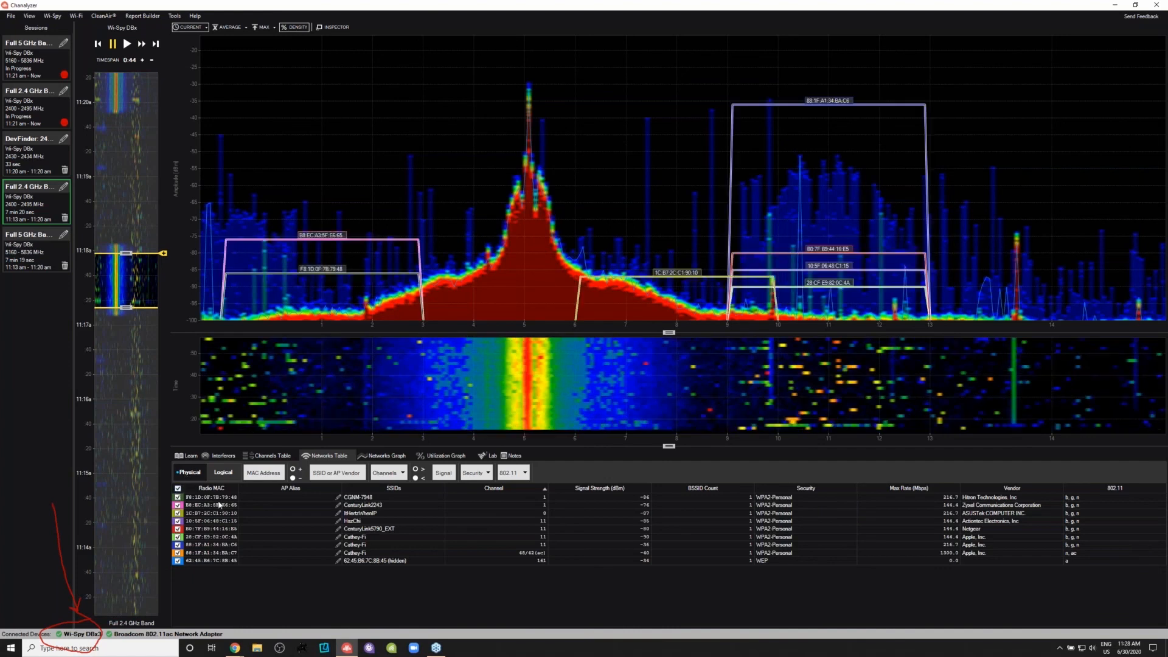
pyautogui.click(229, 473)
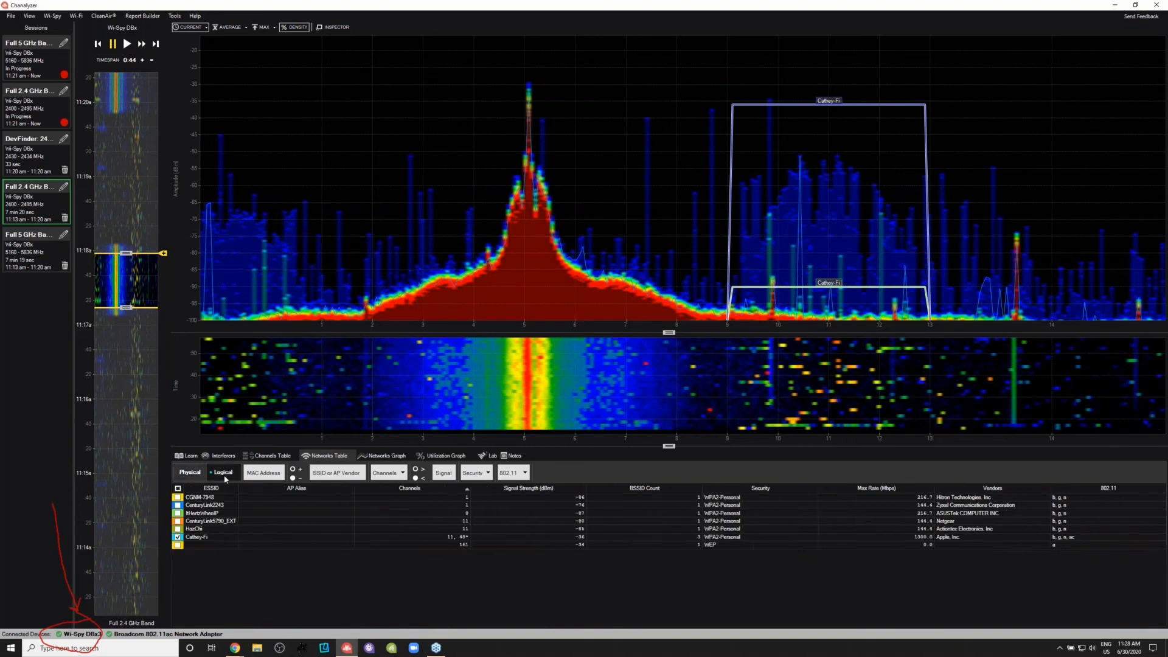